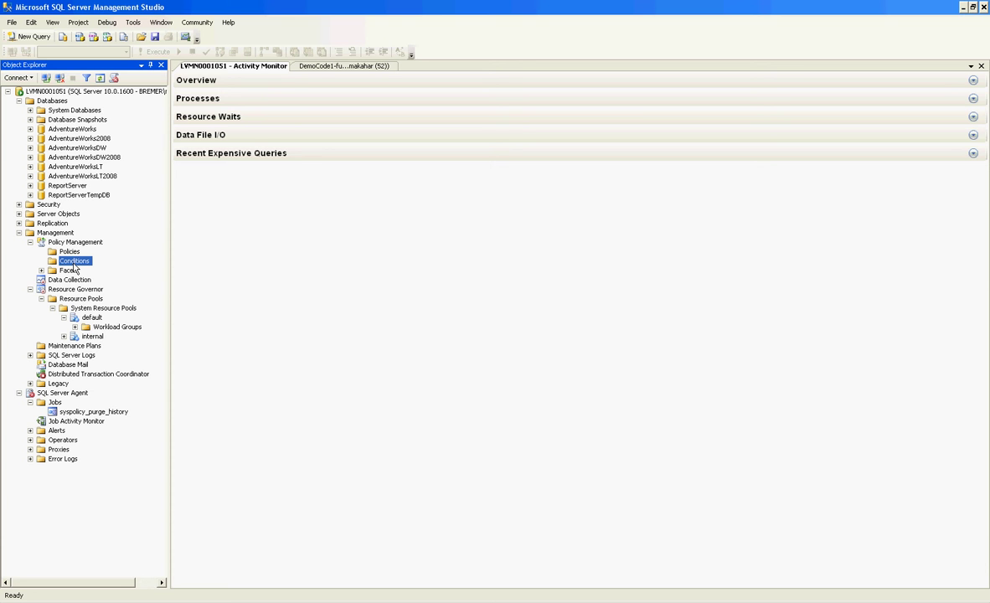
# - Create a new policy management condition named GeneralAudit
pyautogui.rightClick(74, 267)
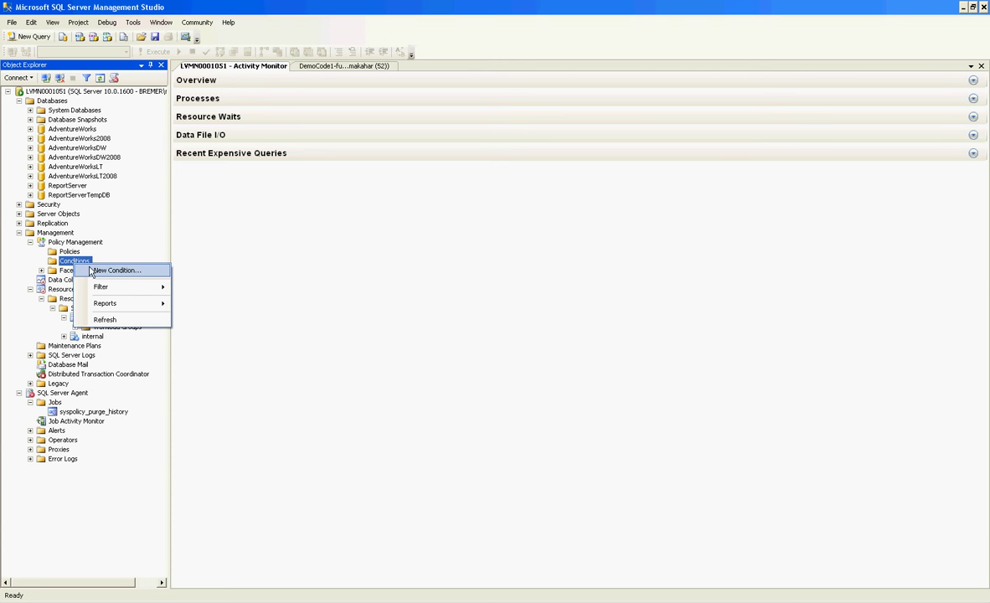
pyautogui.click(105, 270)
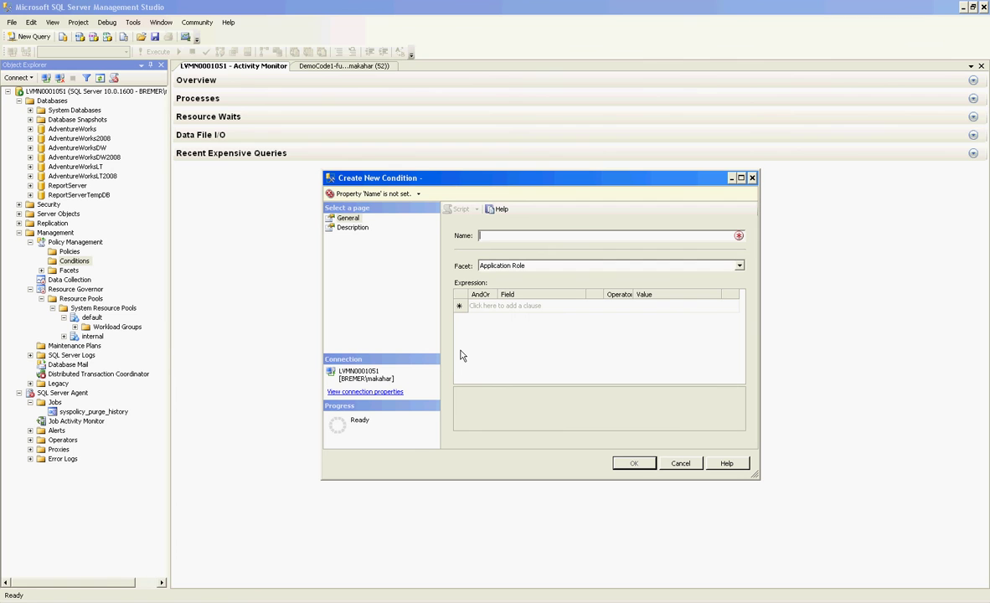
pyautogui.write('Gene')
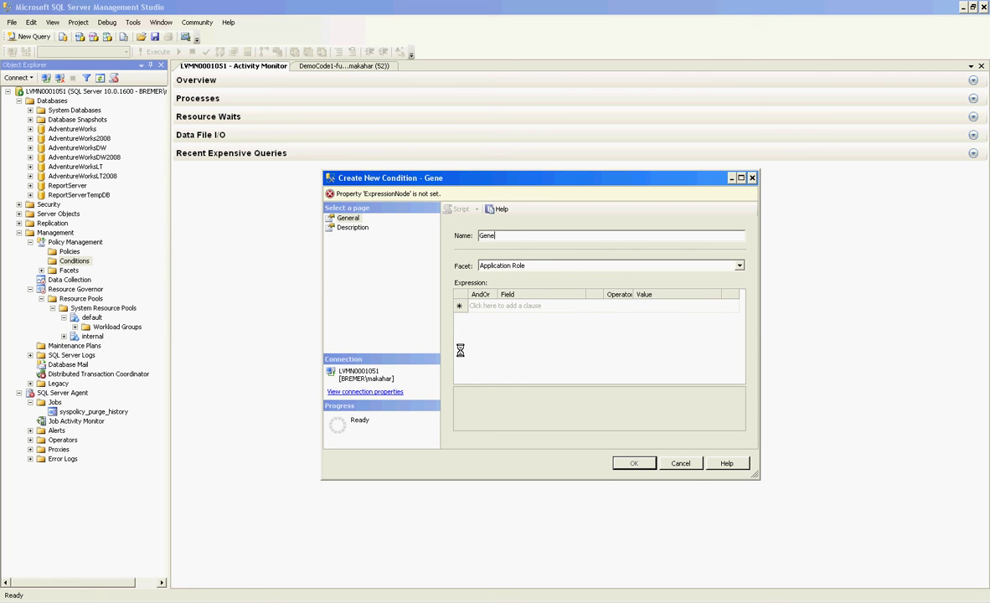
pyautogui.write('ralAudit')
# - Set the GeneralAudit condition's facet to Database
pyautogui.click(695, 268)
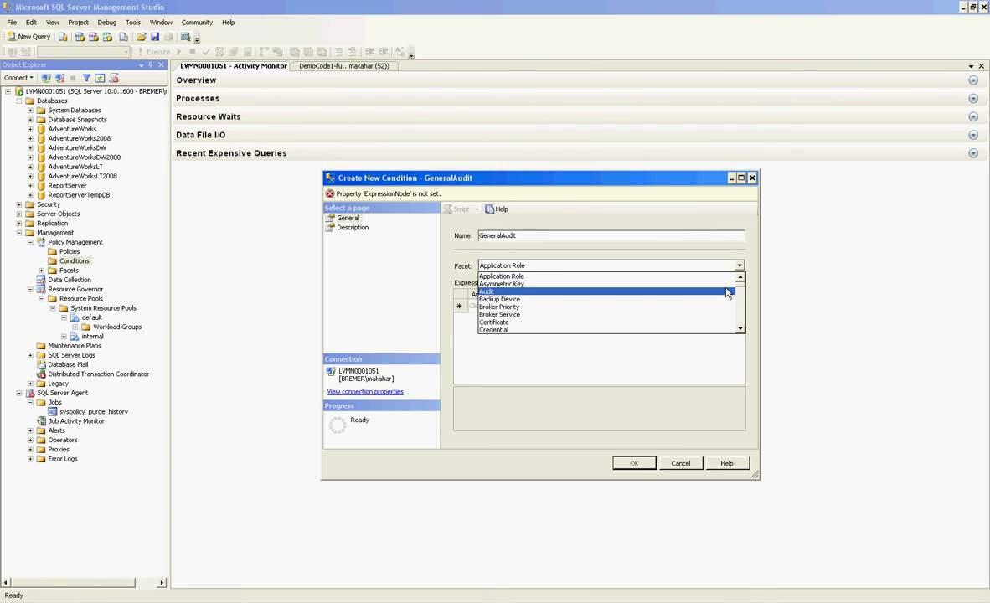
pyautogui.click(740, 330)
pyautogui.click(741, 330)
pyautogui.click(740, 330)
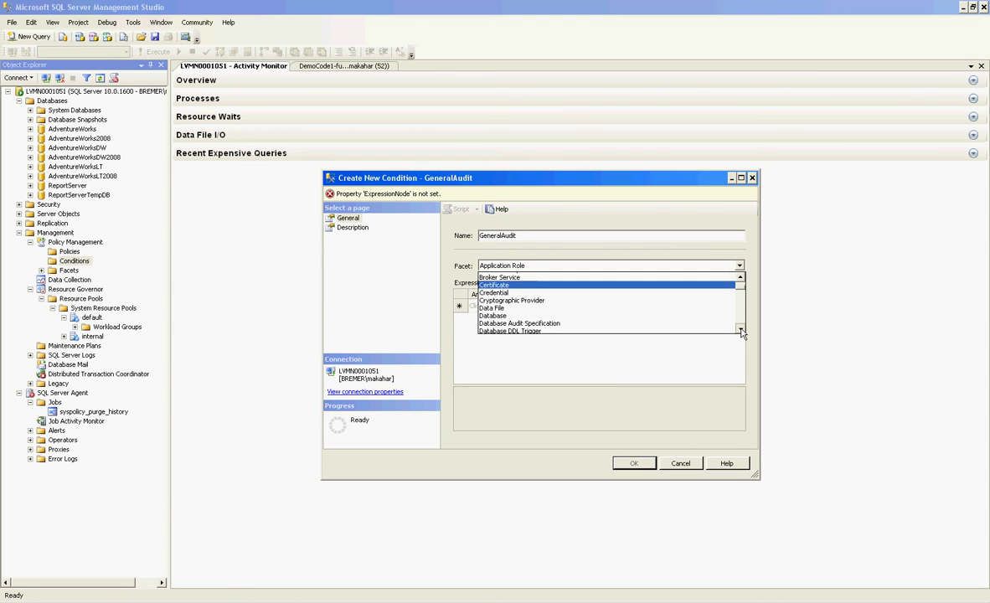
pyautogui.click(741, 330)
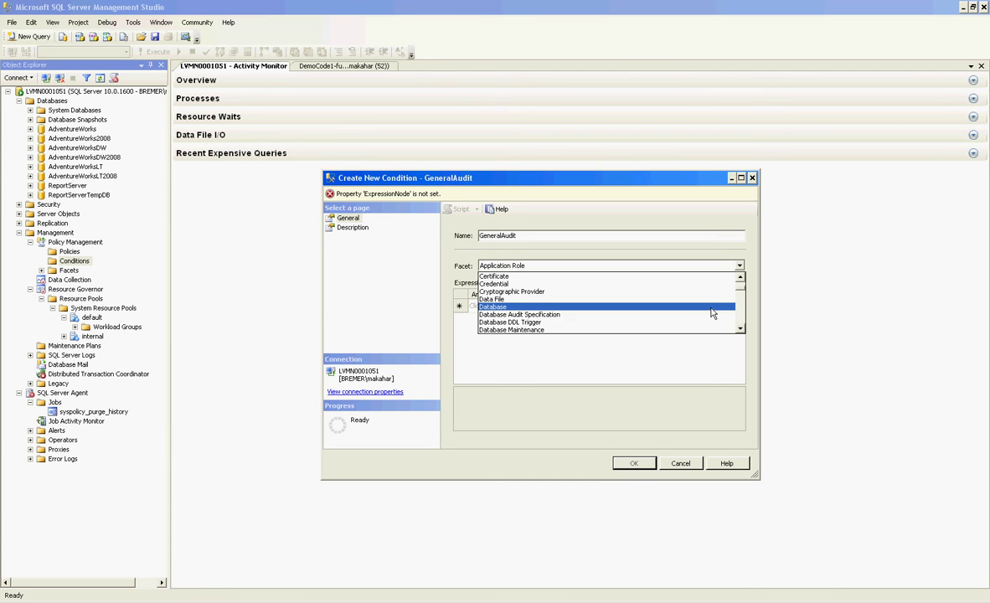
pyautogui.click(711, 314)
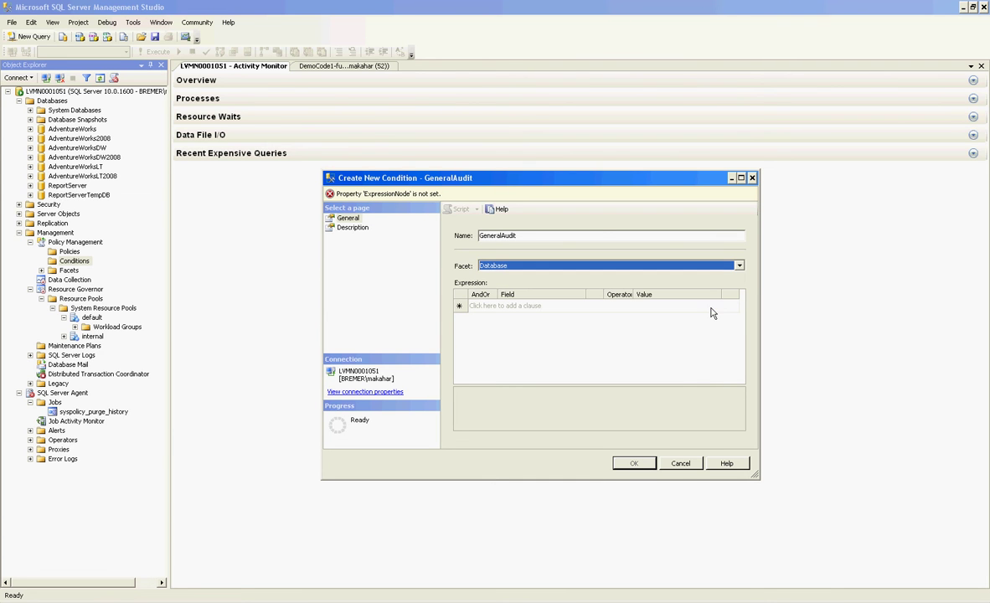
pyautogui.click(527, 307)
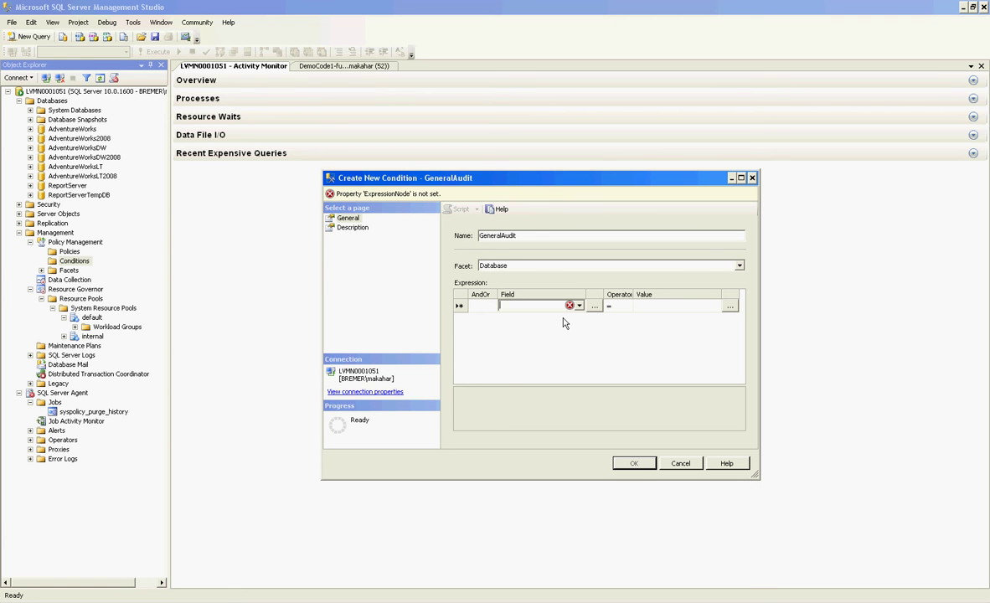
pyautogui.click(579, 305)
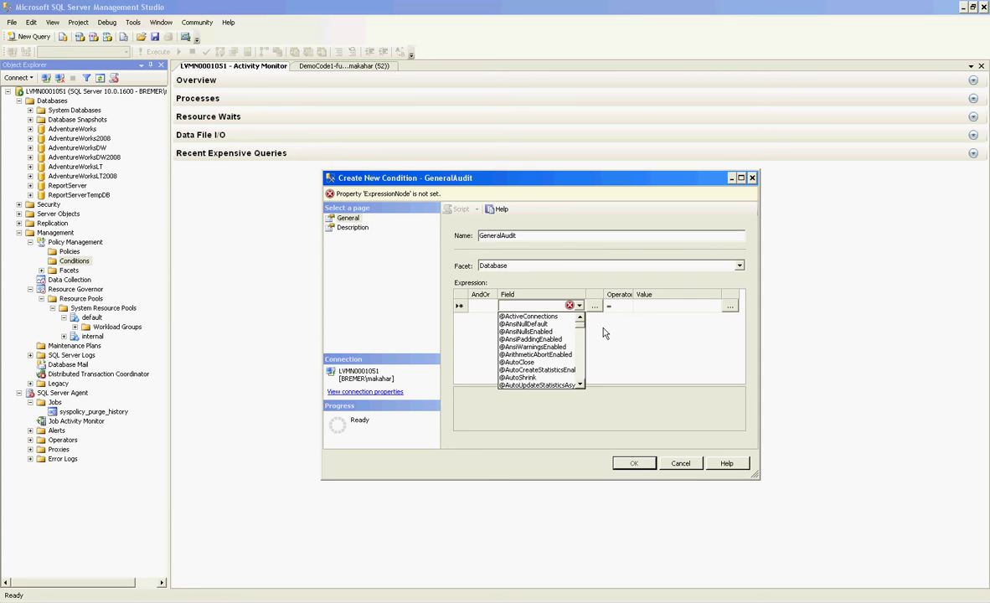
pyautogui.click(559, 379)
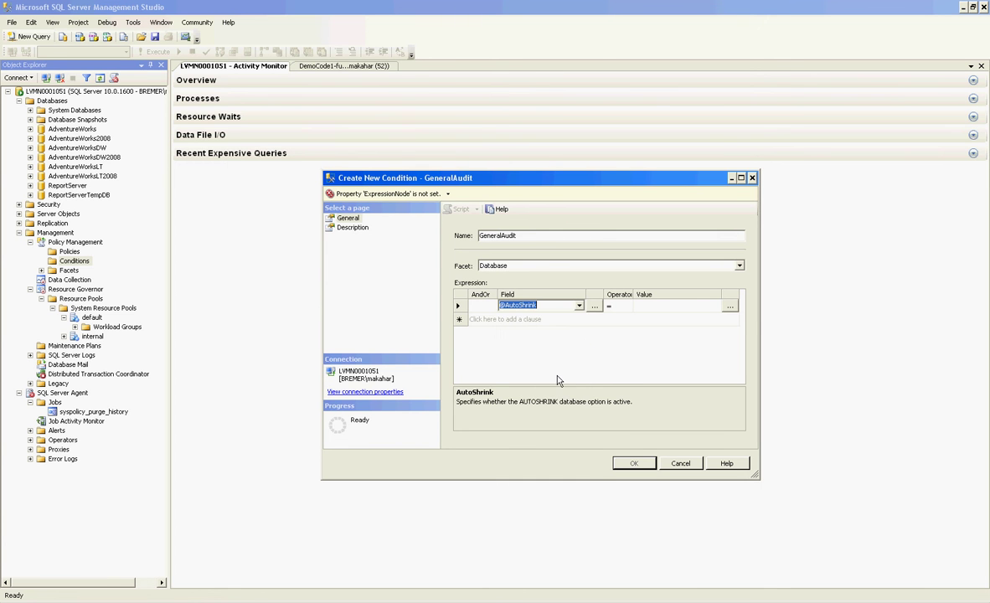
pyautogui.click(669, 307)
pyautogui.click(715, 306)
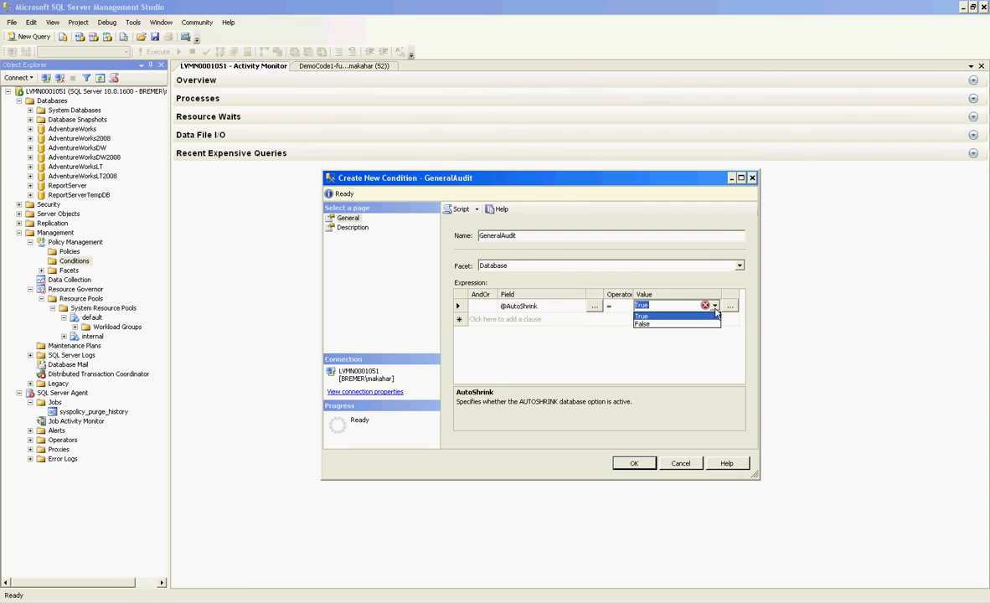
pyautogui.click(643, 324)
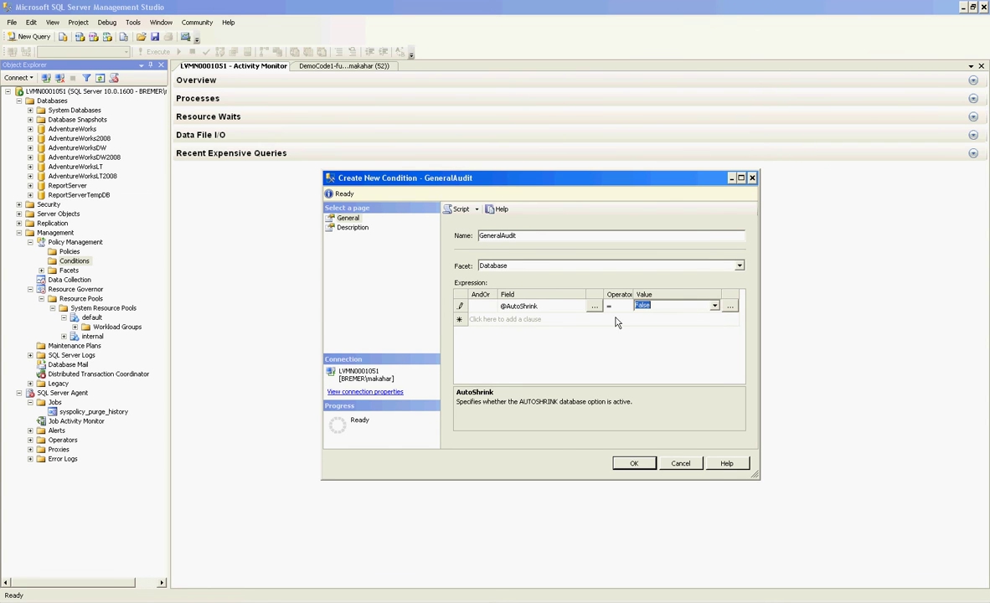
pyautogui.click(595, 320)
pyautogui.click(595, 320)
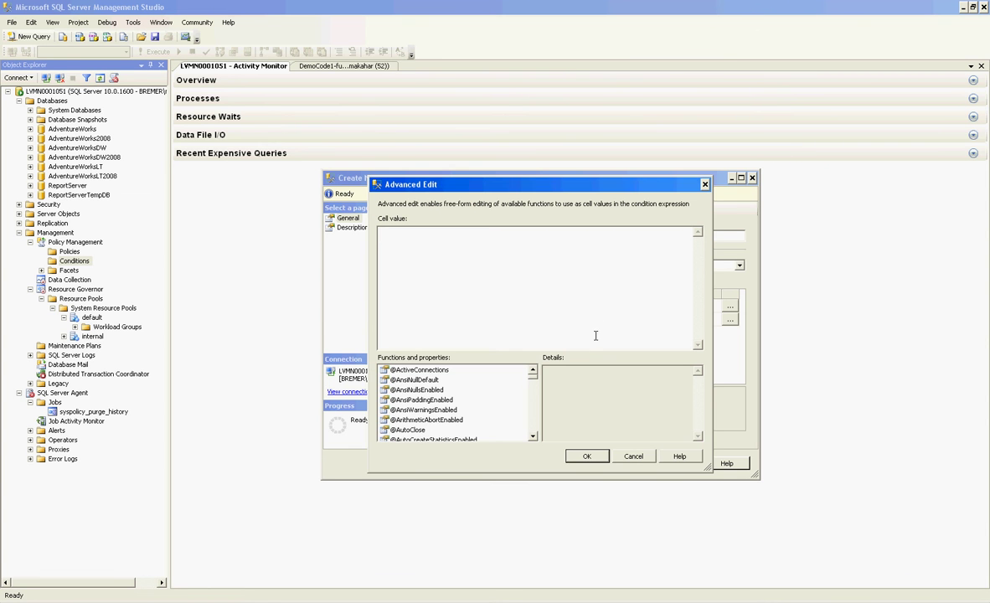
pyautogui.click(533, 438)
pyautogui.click(533, 437)
pyautogui.click(533, 437)
pyautogui.click(533, 437)
pyautogui.click(532, 437)
pyautogui.click(532, 438)
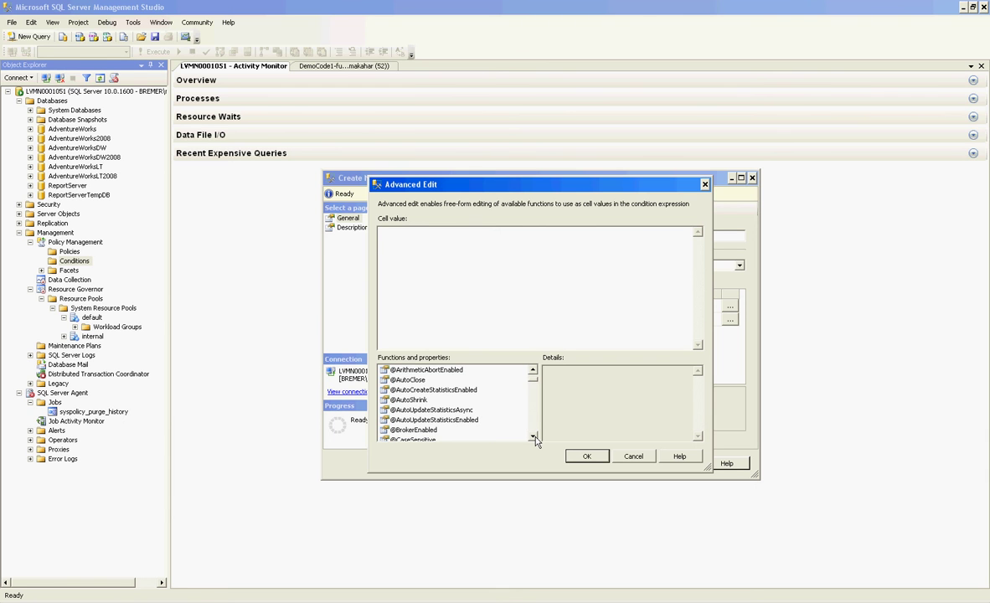
pyautogui.click(469, 419)
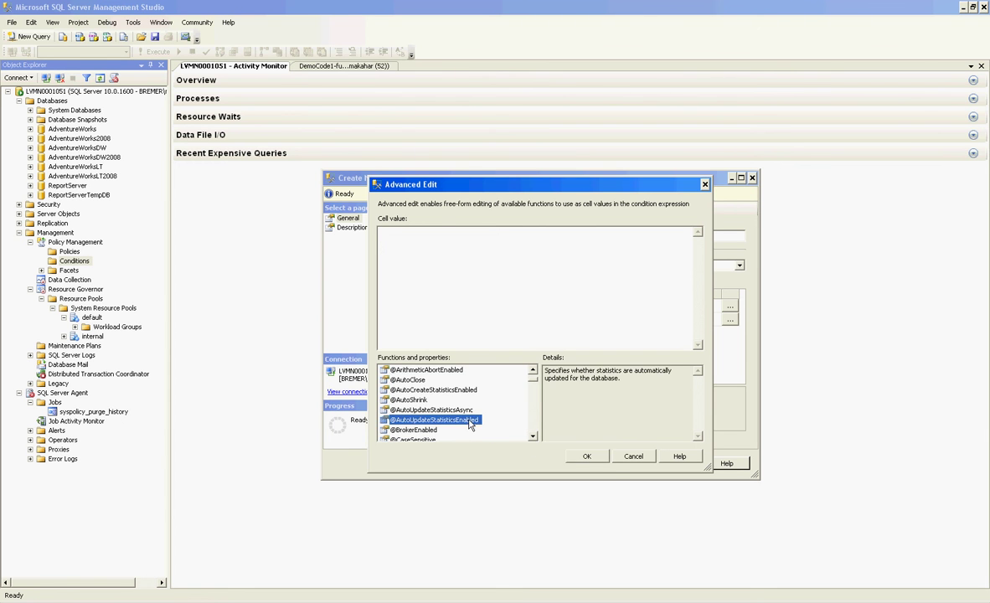
pyautogui.click(588, 458)
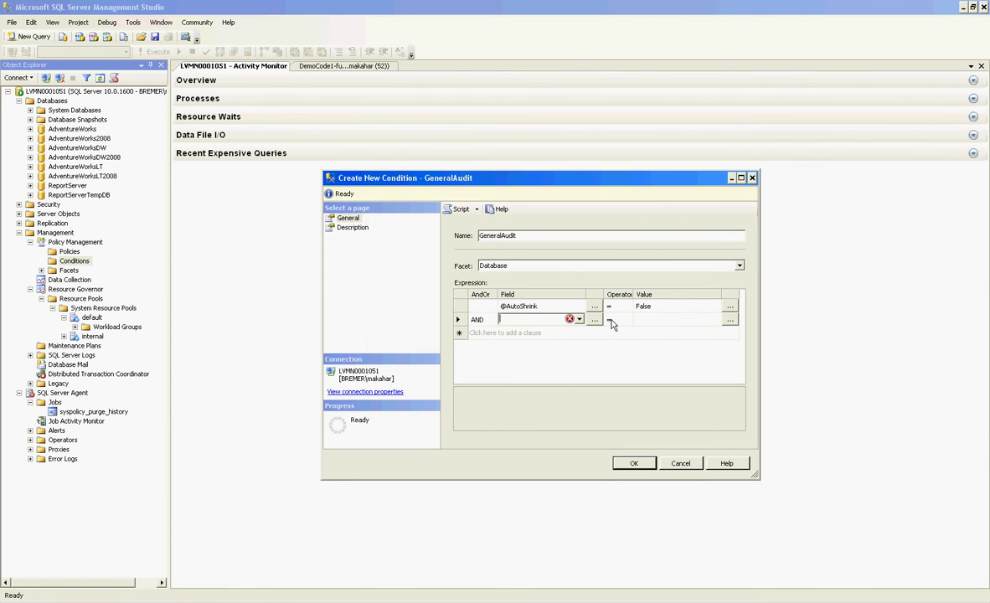
pyautogui.click(579, 320)
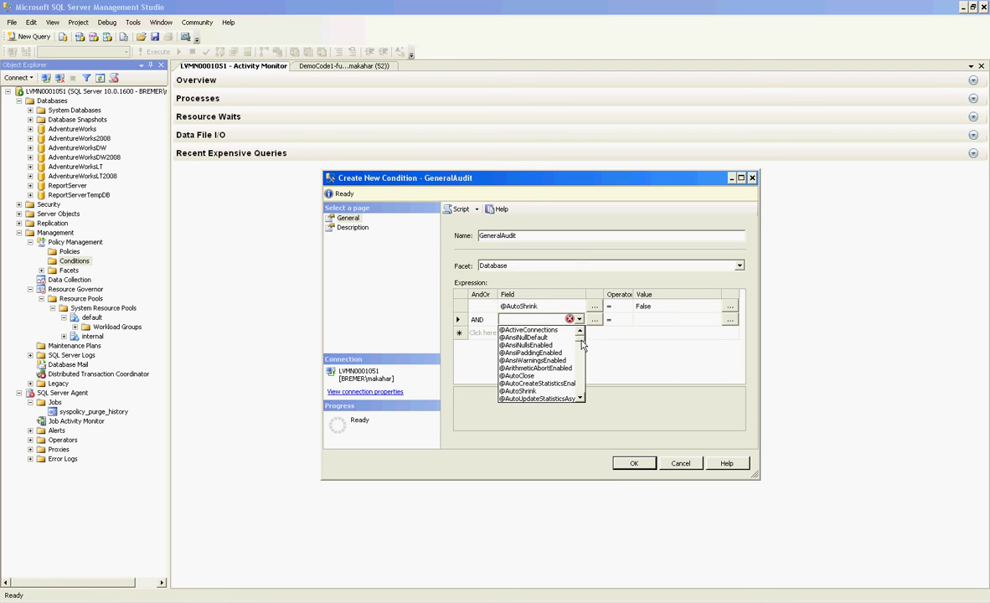
pyautogui.click(580, 398)
pyautogui.click(574, 399)
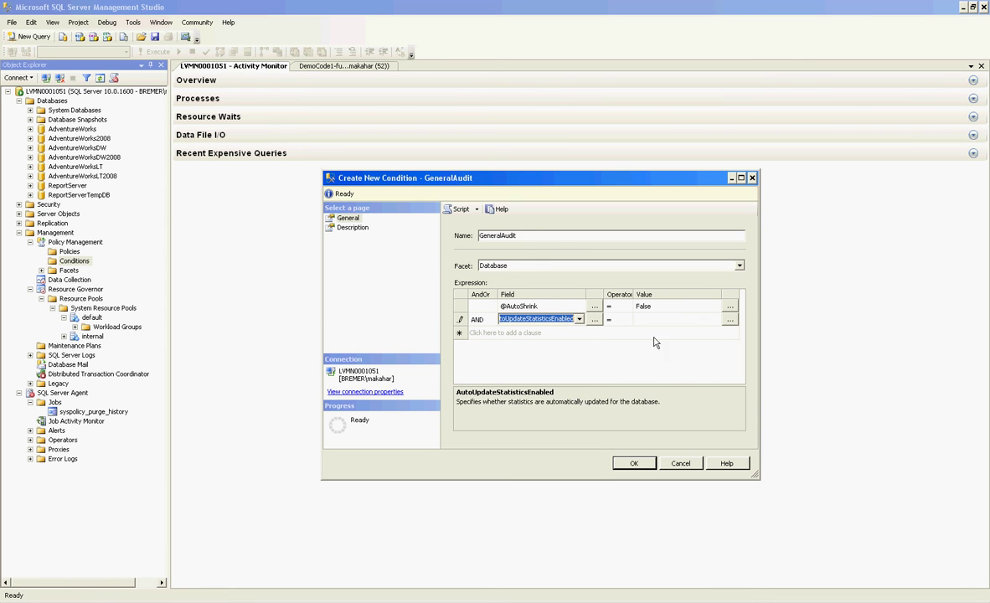
pyautogui.click(687, 320)
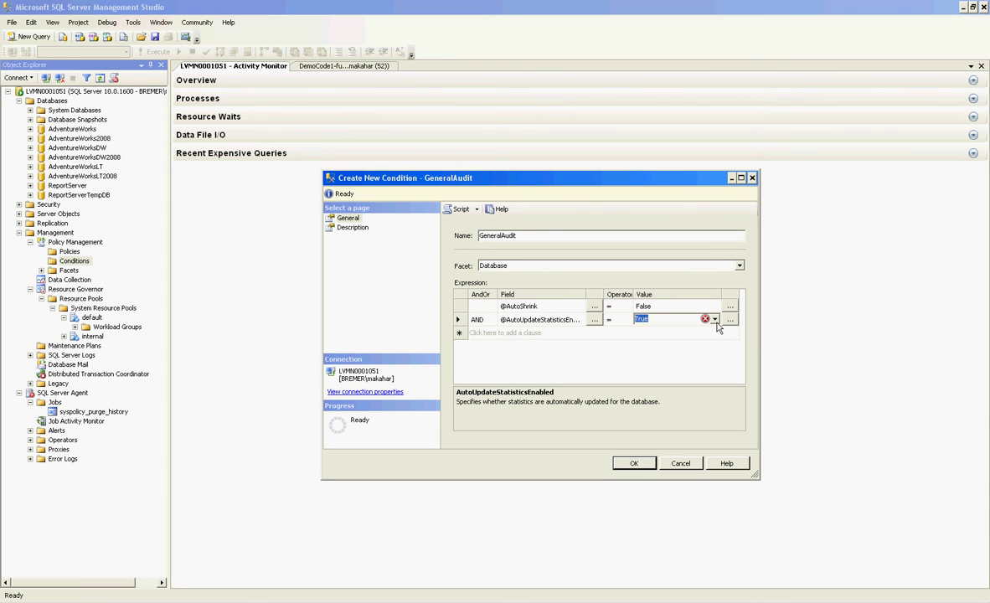
pyautogui.click(594, 333)
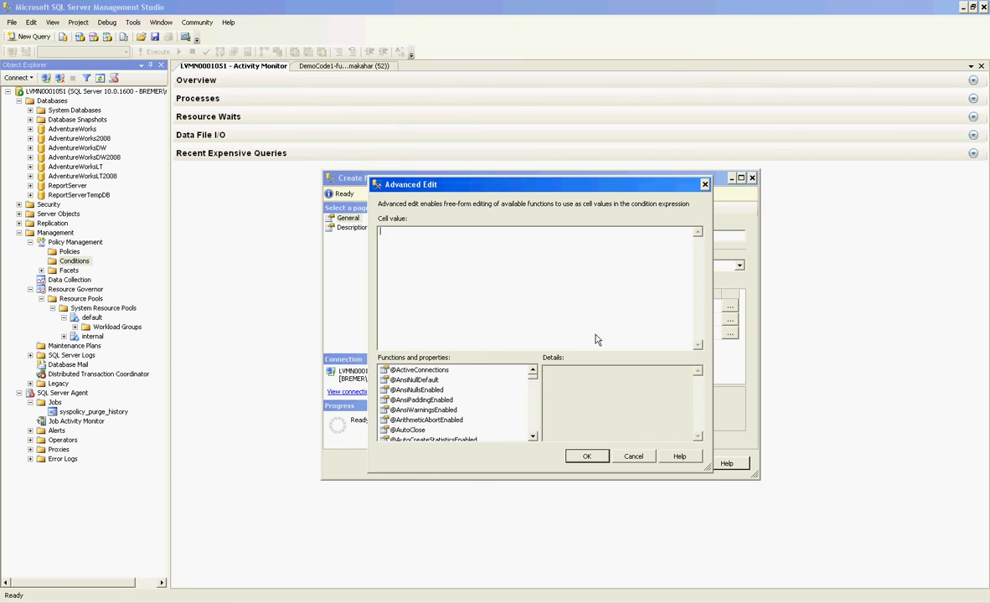
pyautogui.click(532, 436)
pyautogui.click(533, 436)
pyautogui.click(532, 436)
pyautogui.click(532, 437)
pyautogui.click(533, 437)
pyautogui.click(532, 436)
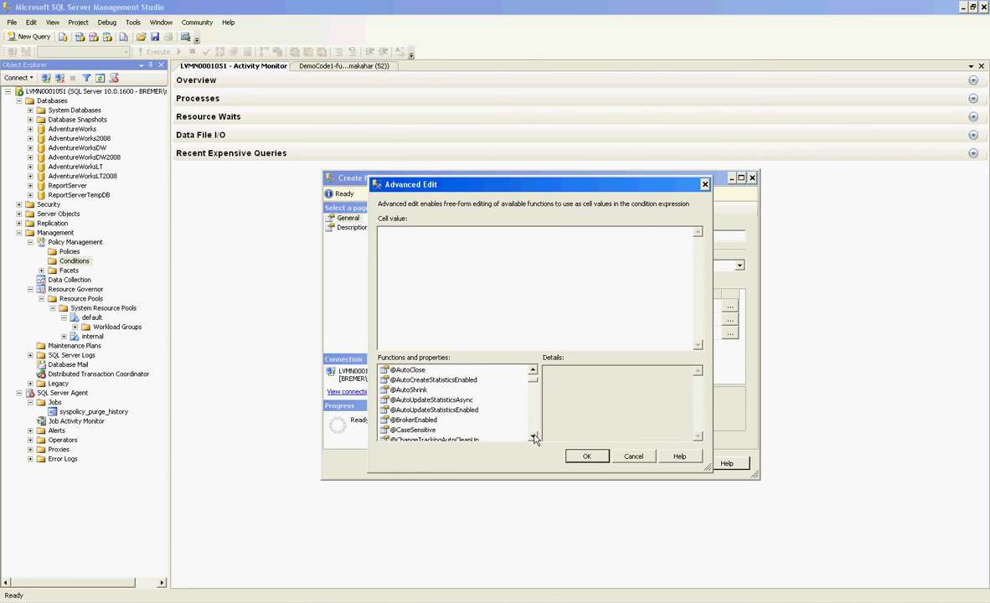
pyautogui.click(533, 437)
pyautogui.click(533, 436)
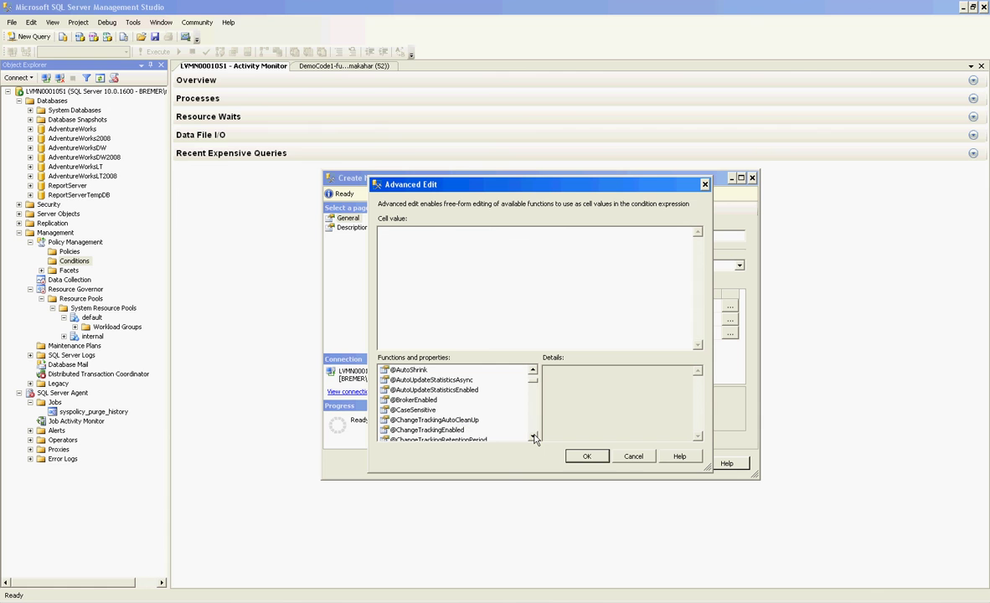
pyautogui.click(423, 400)
pyautogui.click(576, 457)
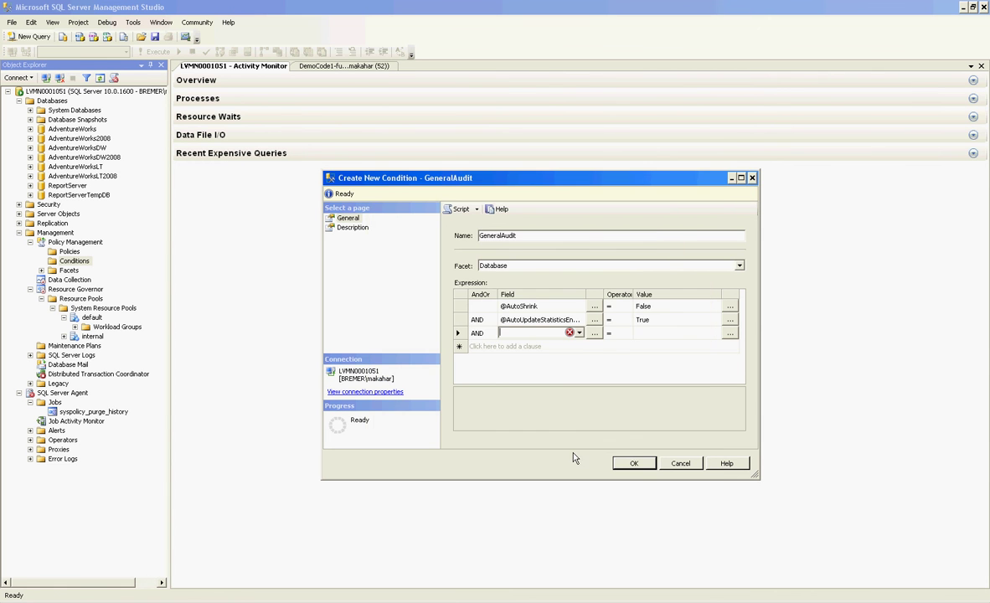
pyautogui.click(578, 333)
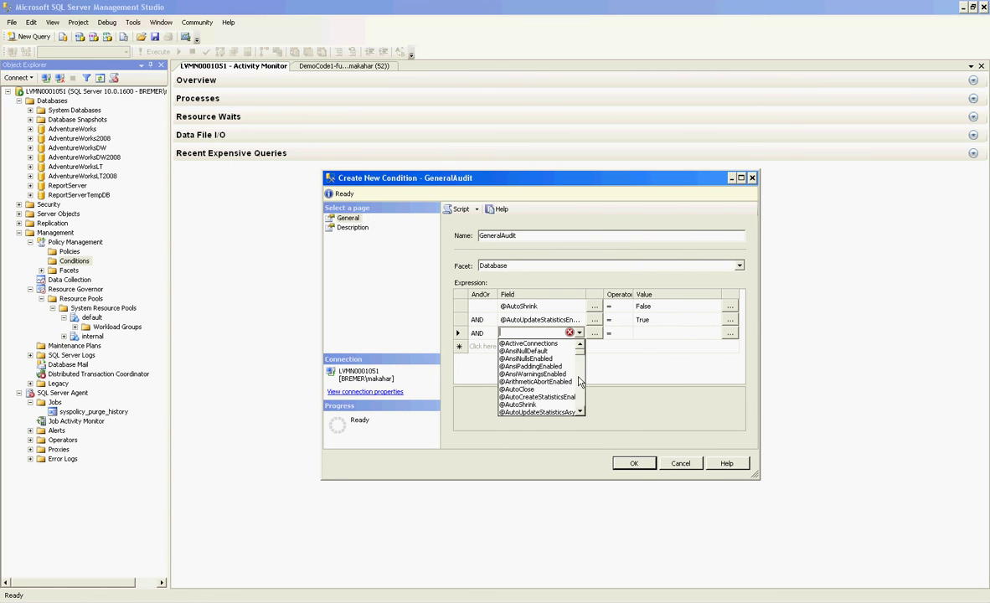
pyautogui.click(580, 412)
pyautogui.click(579, 412)
pyautogui.click(580, 412)
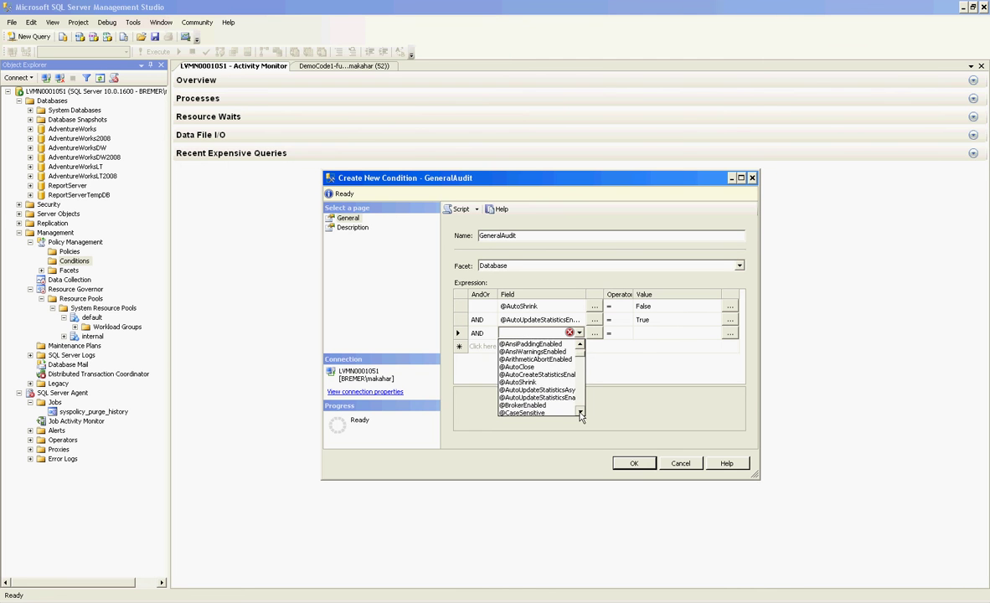
pyautogui.click(580, 412)
pyautogui.click(580, 412)
pyautogui.click(580, 412)
pyautogui.click(536, 392)
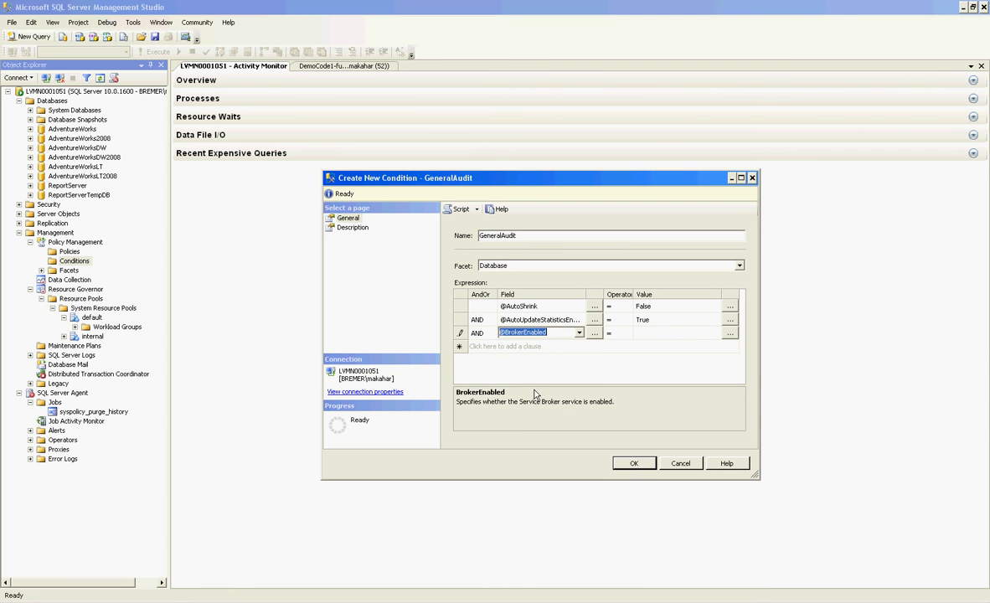
pyautogui.click(649, 332)
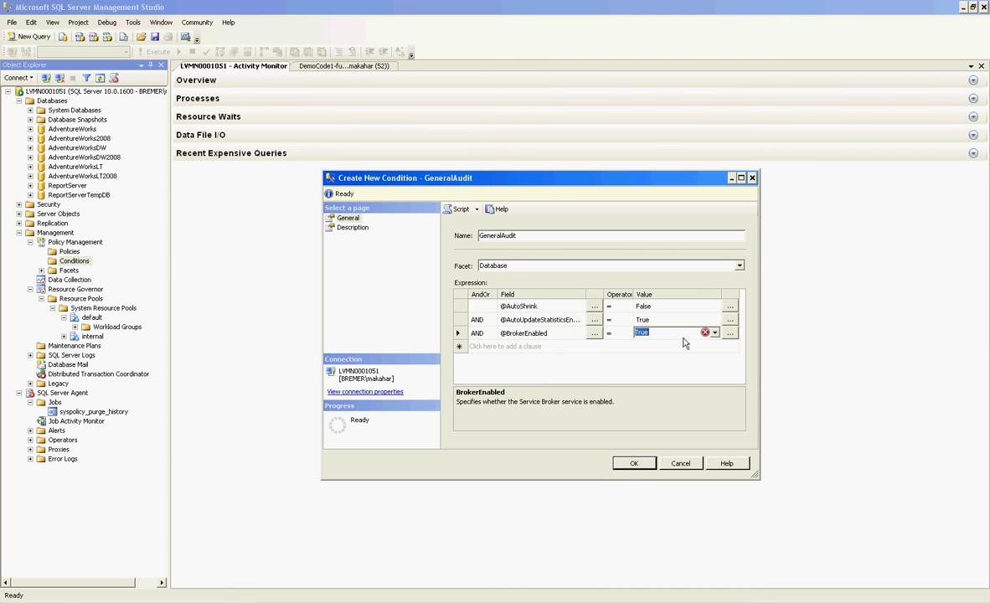
pyautogui.click(594, 333)
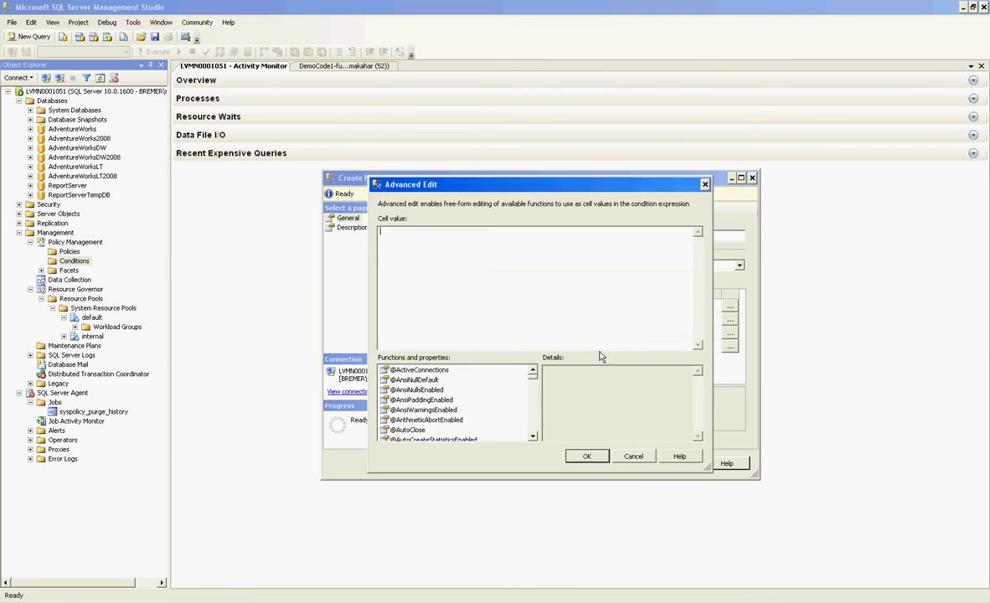
pyautogui.click(532, 436)
pyautogui.click(533, 436)
pyautogui.click(533, 437)
pyautogui.click(533, 436)
pyautogui.click(533, 436)
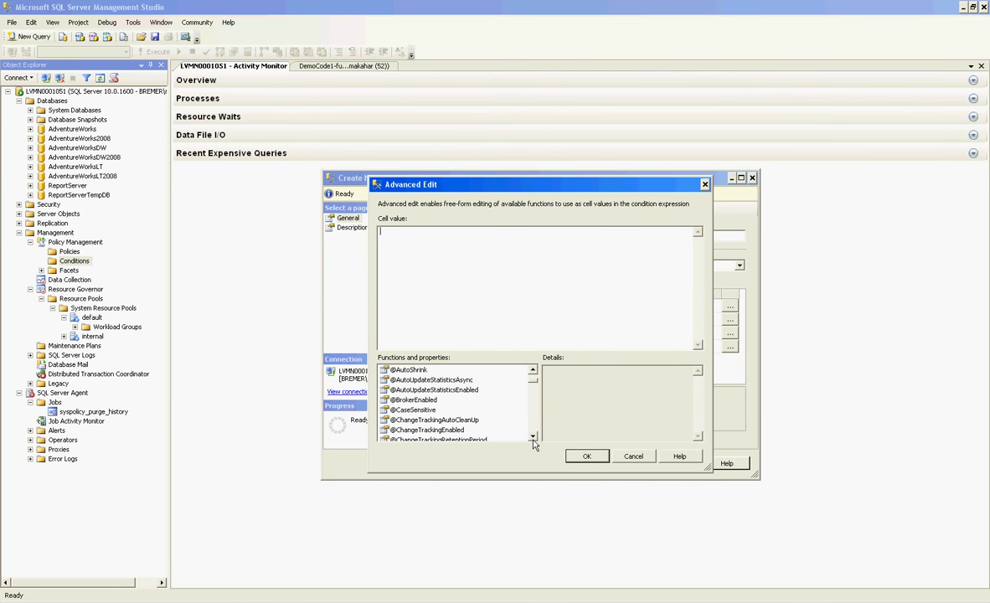
pyautogui.click(533, 436)
pyautogui.click(533, 437)
pyautogui.click(533, 436)
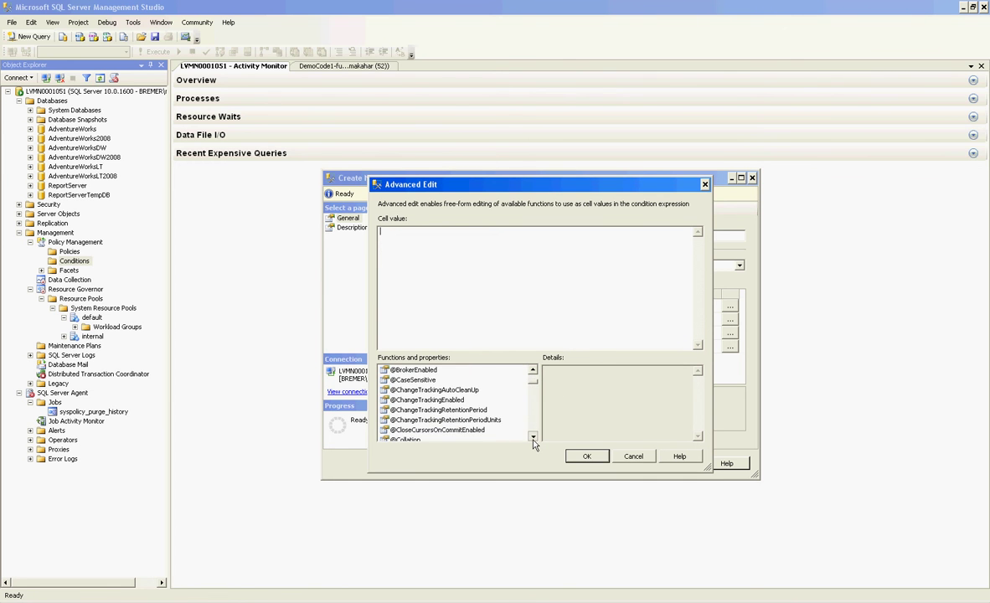
pyautogui.click(533, 436)
pyautogui.click(533, 436)
pyautogui.click(532, 437)
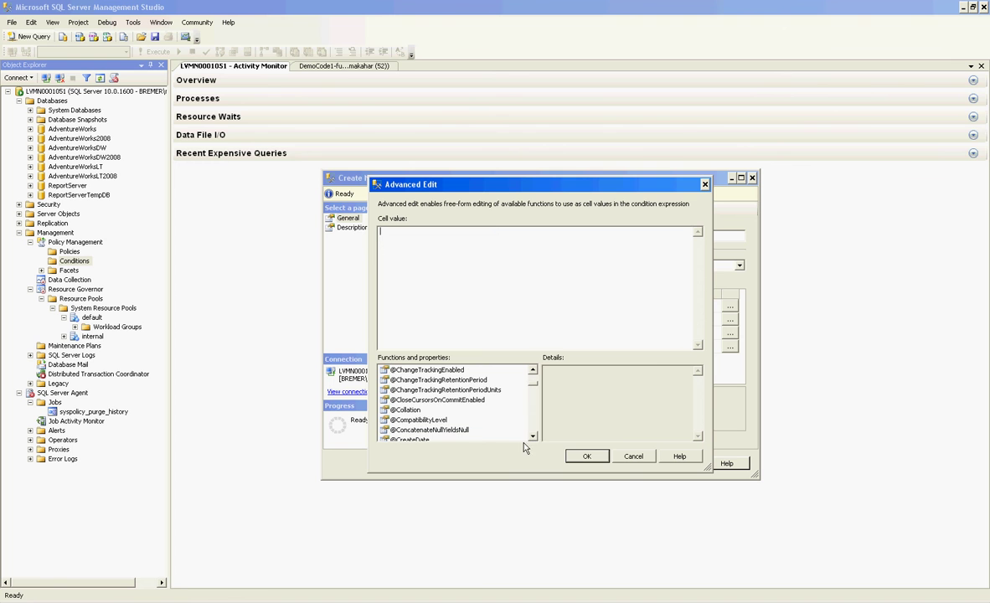
pyautogui.click(435, 423)
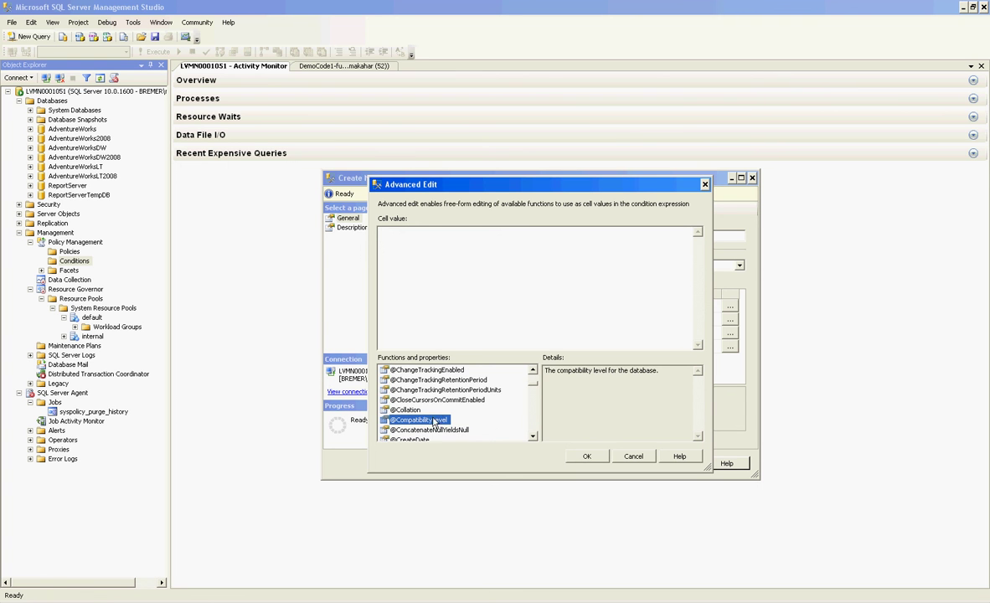
pyautogui.doubleClick(423, 419)
pyautogui.click(586, 456)
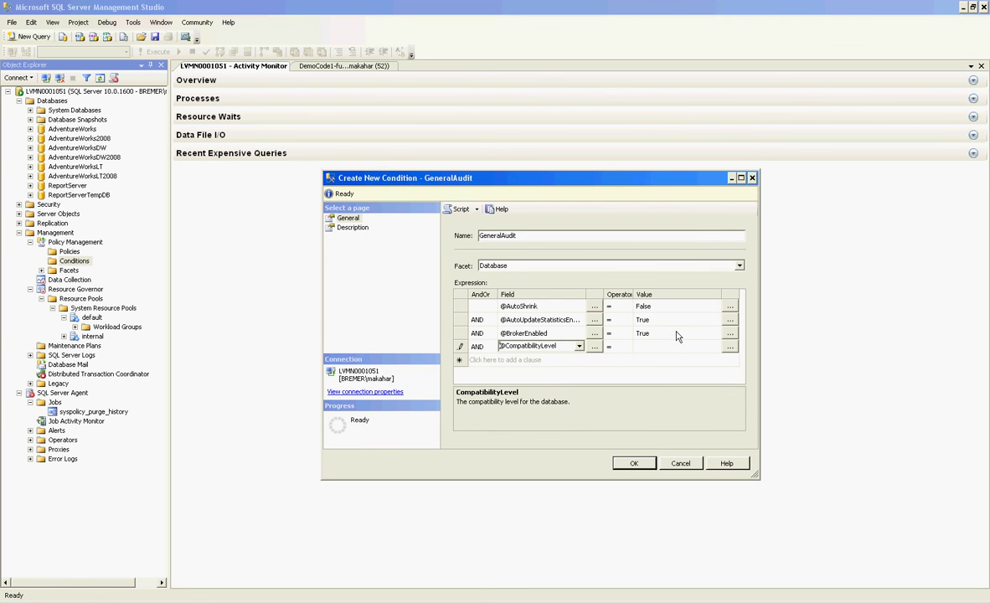
pyautogui.click(675, 346)
pyautogui.click(714, 346)
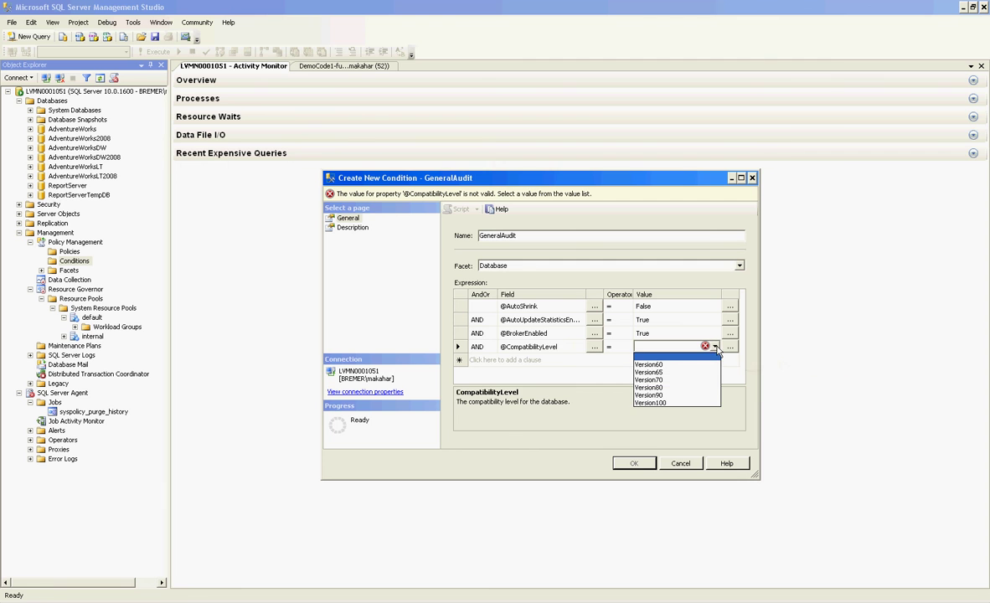
pyautogui.click(701, 390)
pyautogui.click(620, 347)
pyautogui.click(626, 347)
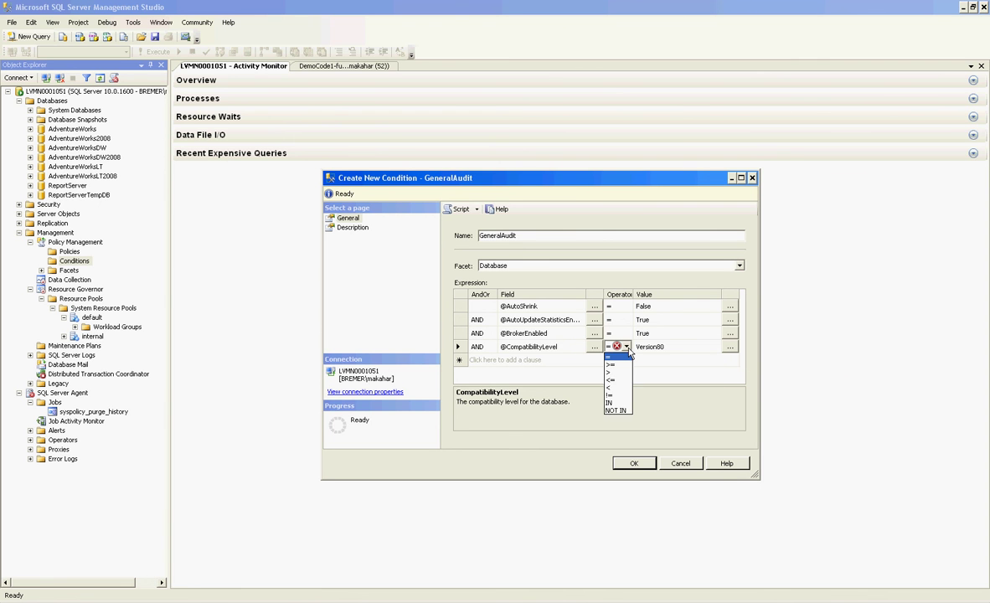
pyautogui.click(619, 380)
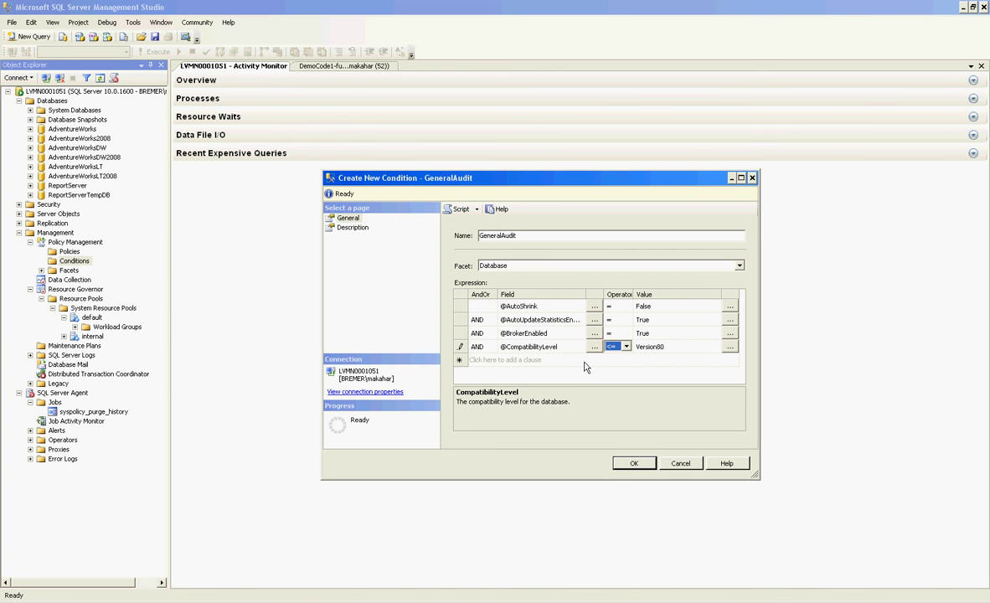
pyautogui.click(585, 361)
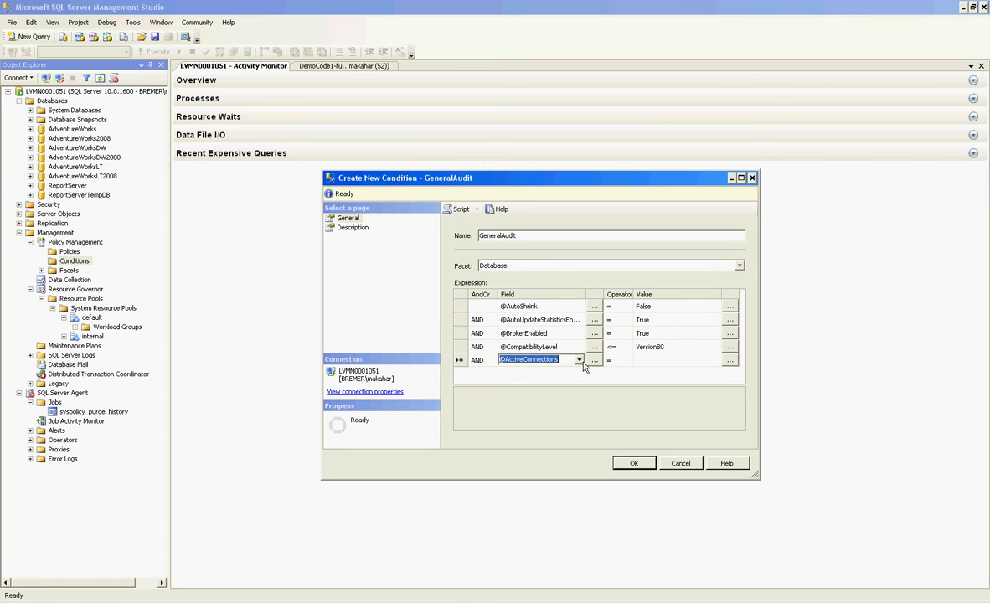
pyautogui.click(579, 360)
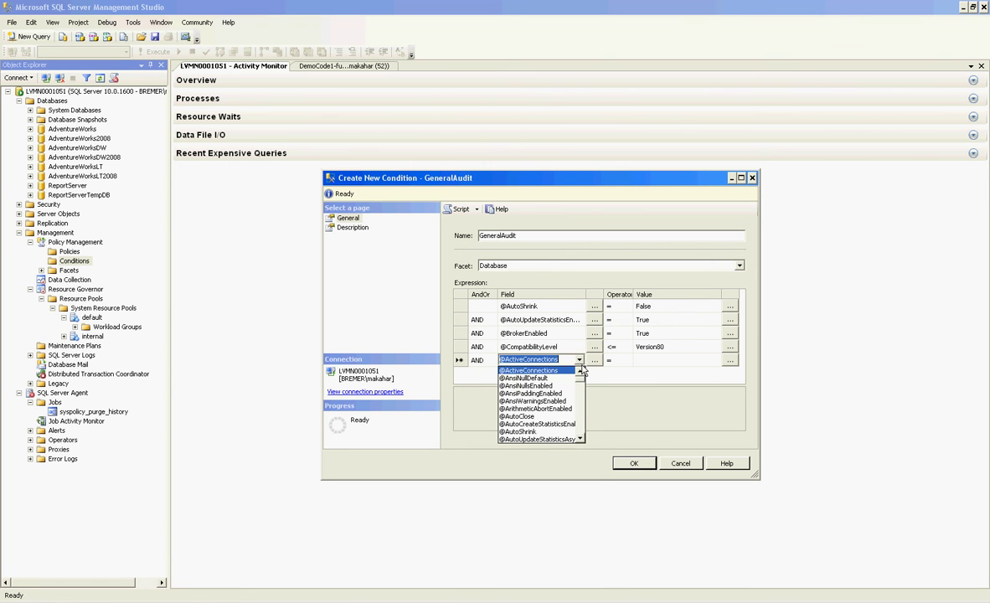
pyautogui.click(580, 439)
pyautogui.click(580, 440)
pyautogui.click(580, 440)
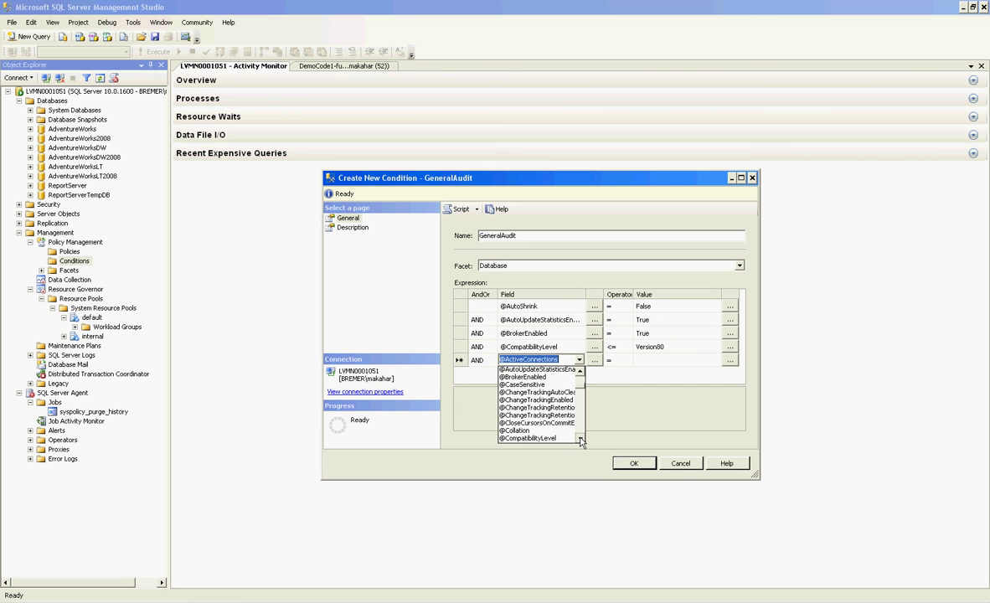
pyautogui.click(581, 440)
pyautogui.click(580, 440)
pyautogui.click(581, 440)
pyautogui.click(581, 439)
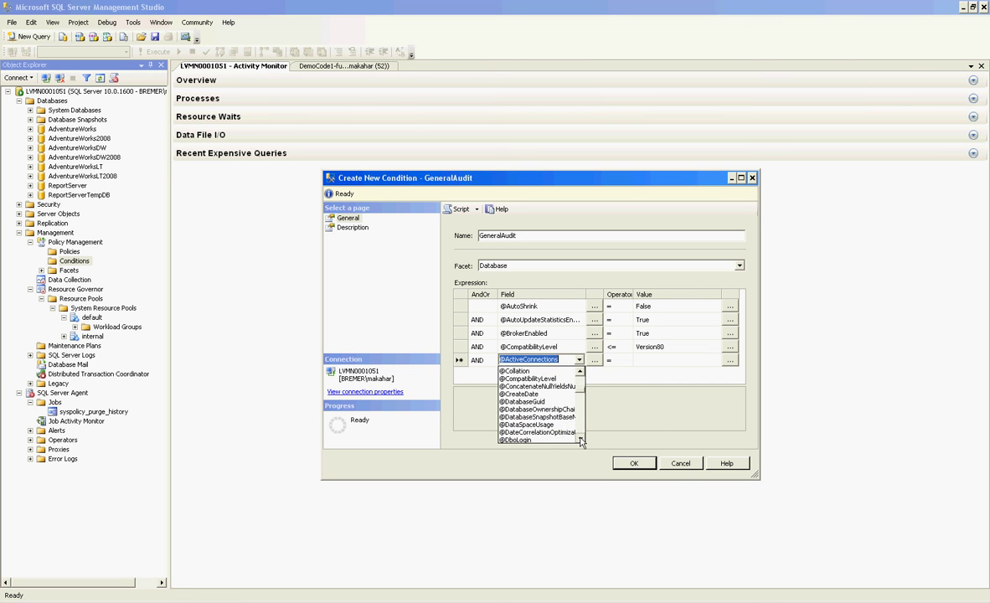
pyautogui.click(580, 439)
pyautogui.click(580, 440)
pyautogui.click(580, 440)
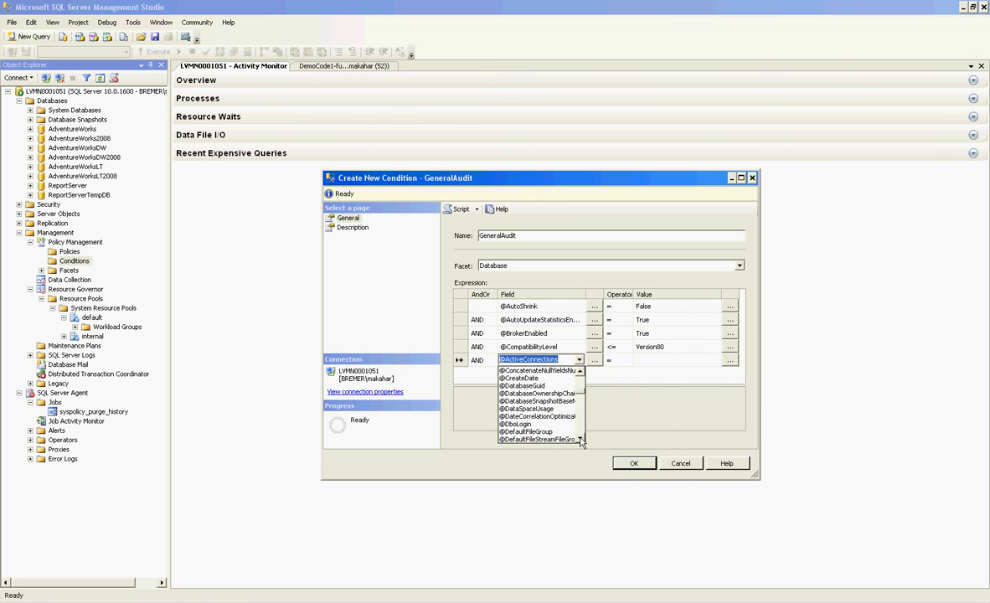
pyautogui.click(581, 440)
pyautogui.click(581, 440)
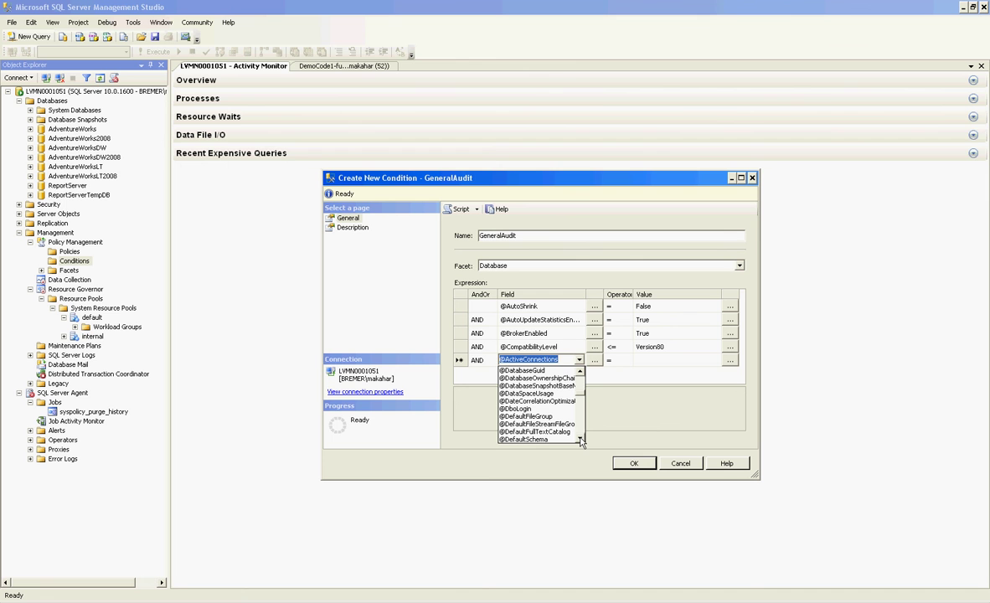
pyautogui.click(580, 440)
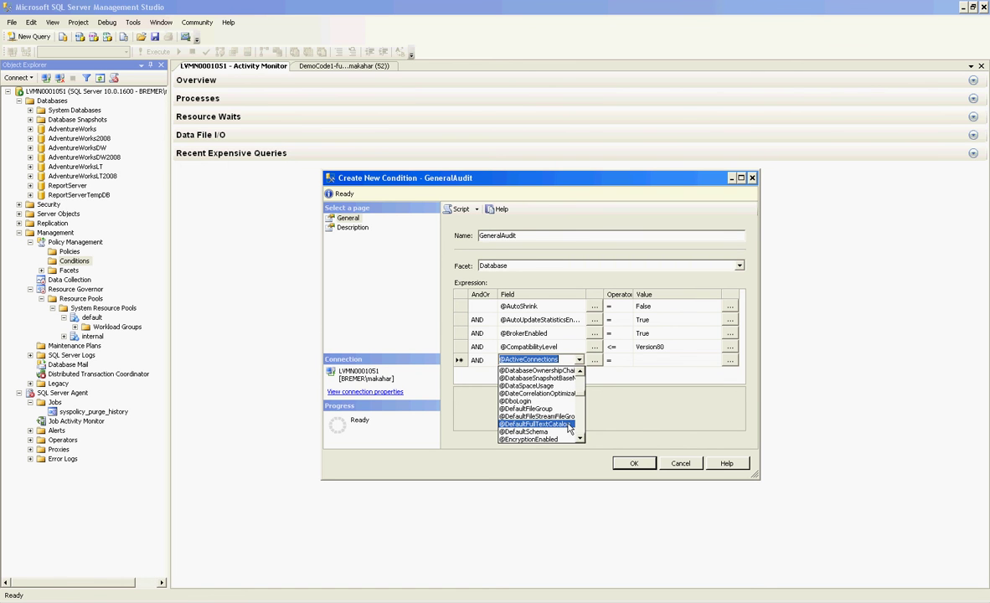
pyautogui.click(534, 423)
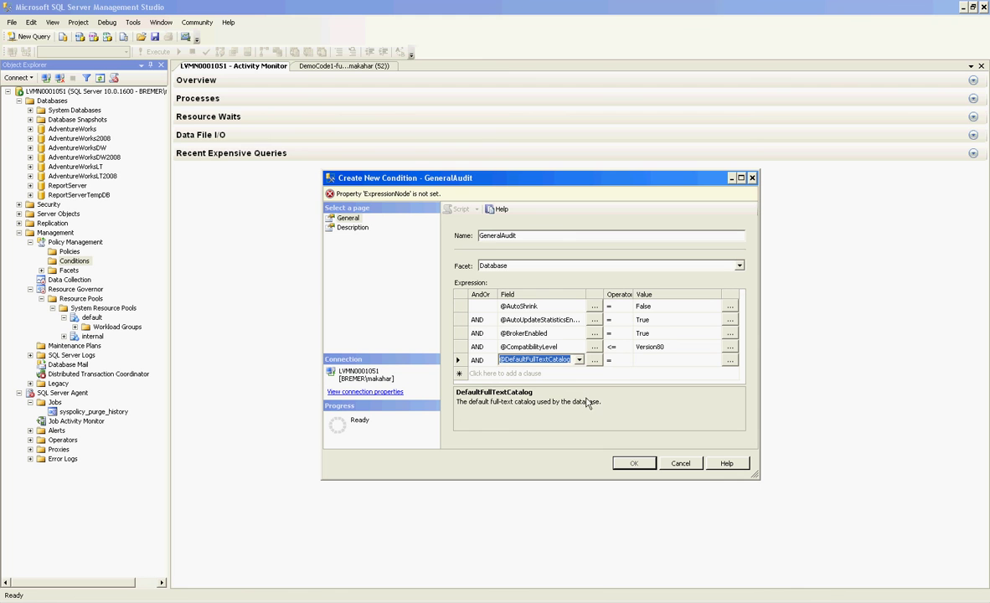
pyautogui.click(635, 361)
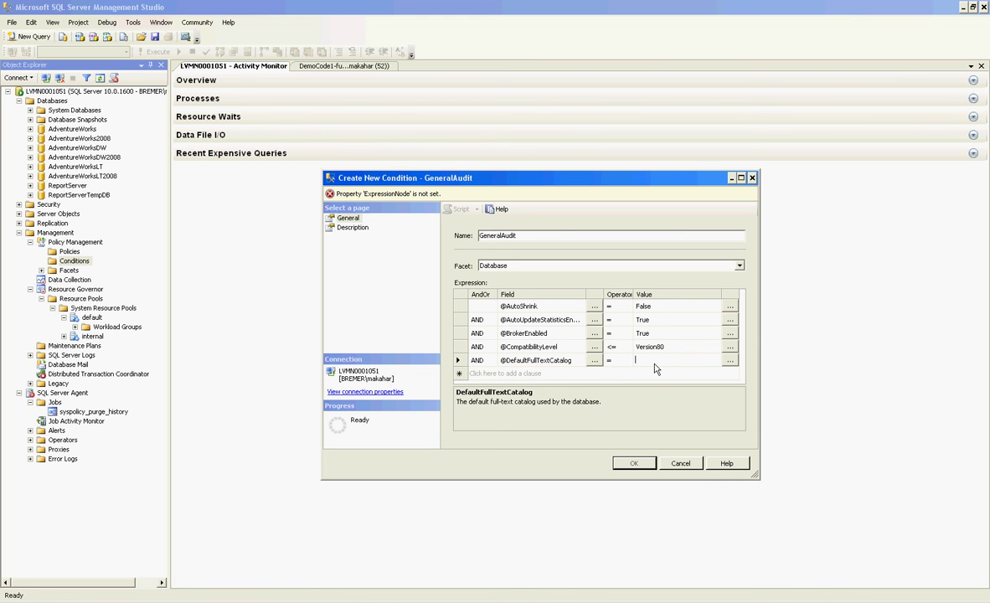
pyautogui.click(730, 362)
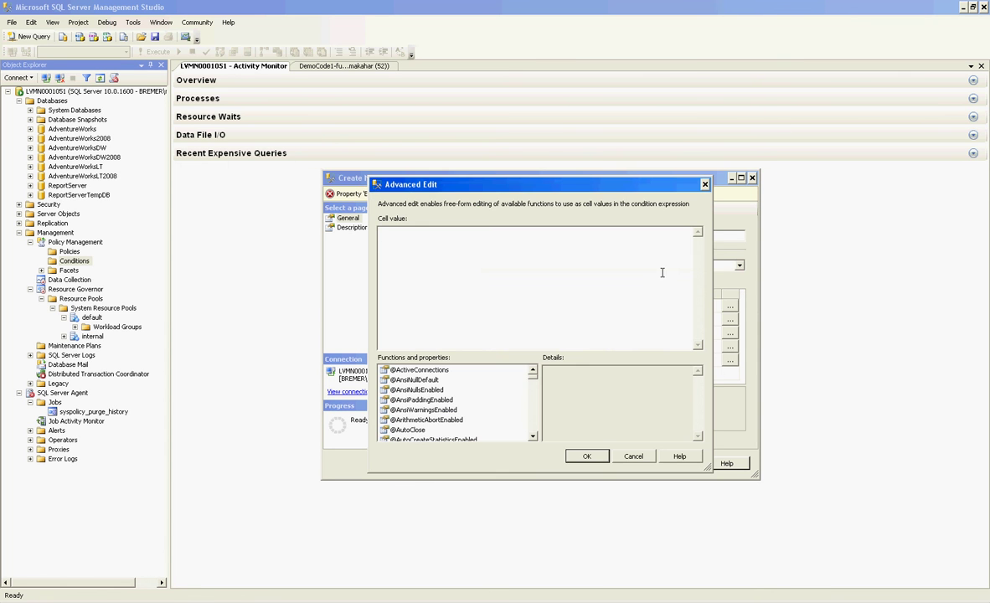
pyautogui.click(706, 191)
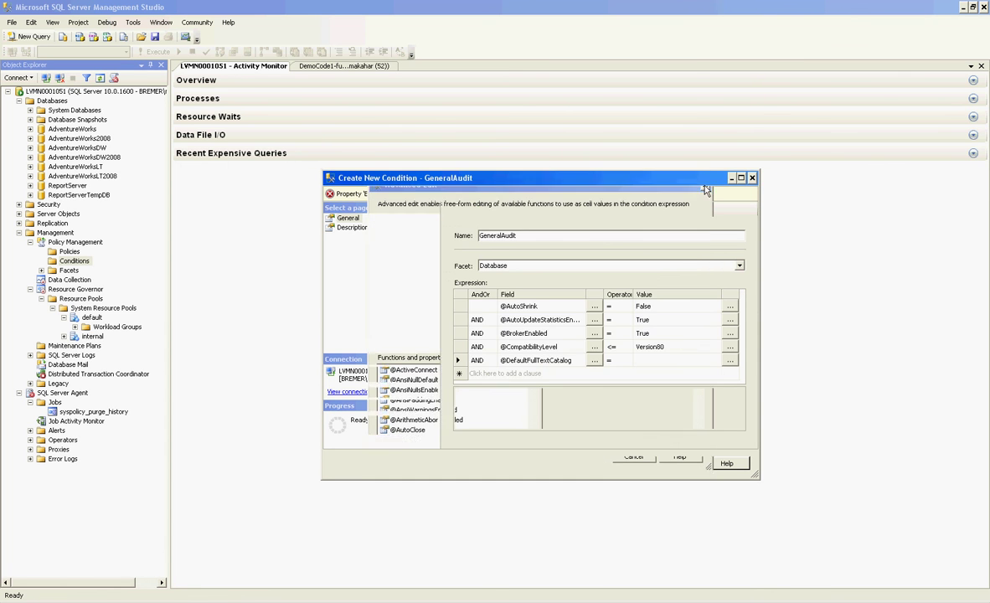
pyautogui.click(594, 360)
pyautogui.click(532, 437)
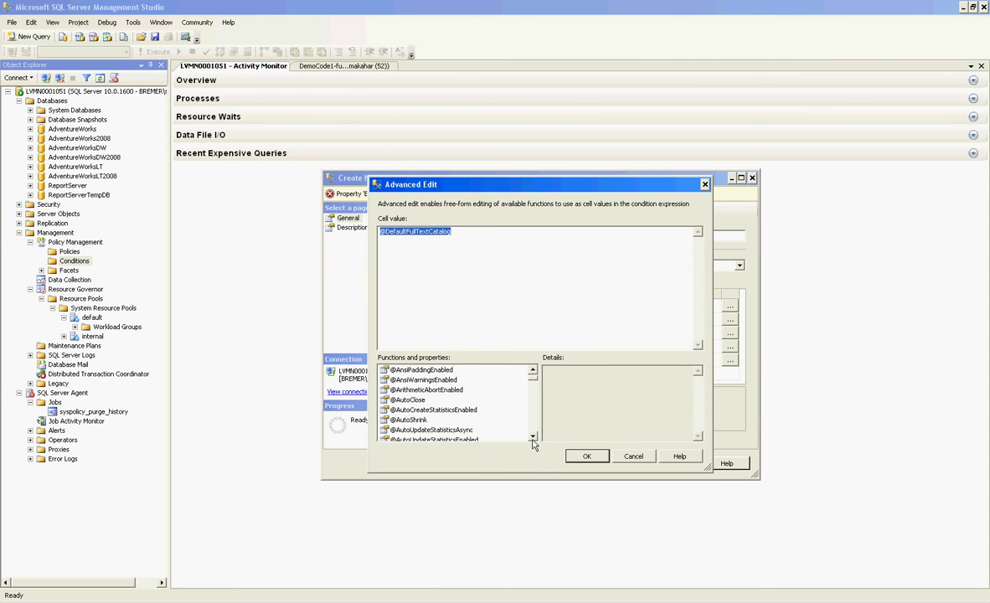
pyautogui.click(532, 438)
pyautogui.click(532, 437)
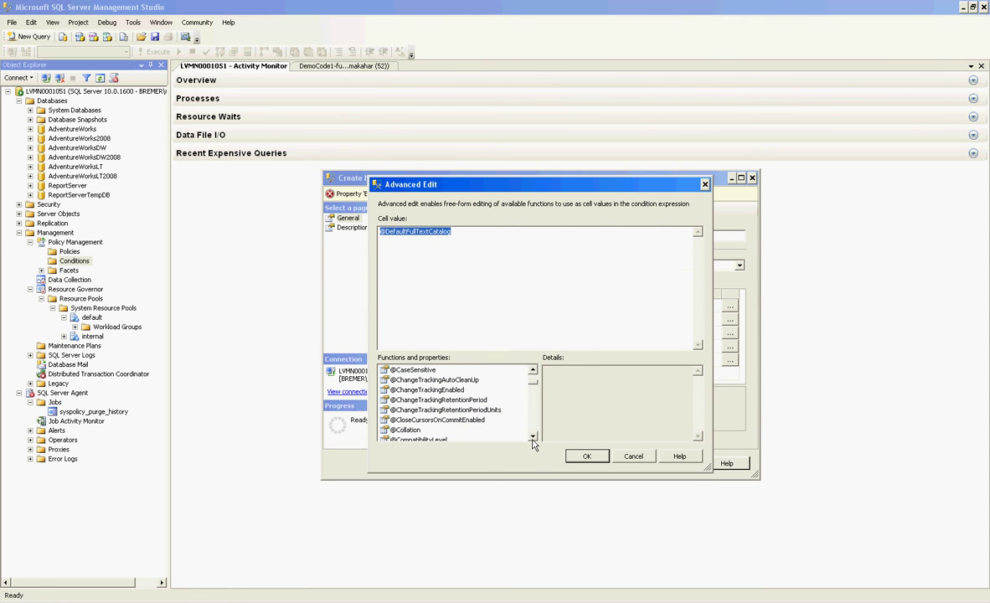
pyautogui.click(532, 438)
pyautogui.click(532, 437)
pyautogui.click(531, 437)
pyautogui.click(532, 437)
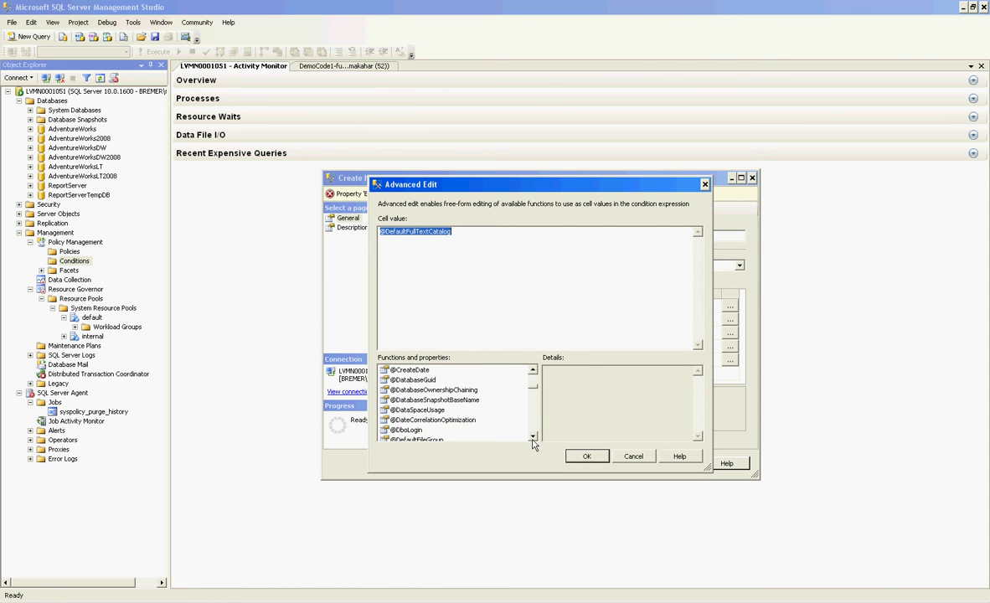
pyautogui.click(532, 437)
pyautogui.click(532, 437)
pyautogui.click(532, 437)
pyautogui.click(532, 437)
pyautogui.click(532, 438)
pyautogui.click(532, 438)
pyautogui.click(532, 437)
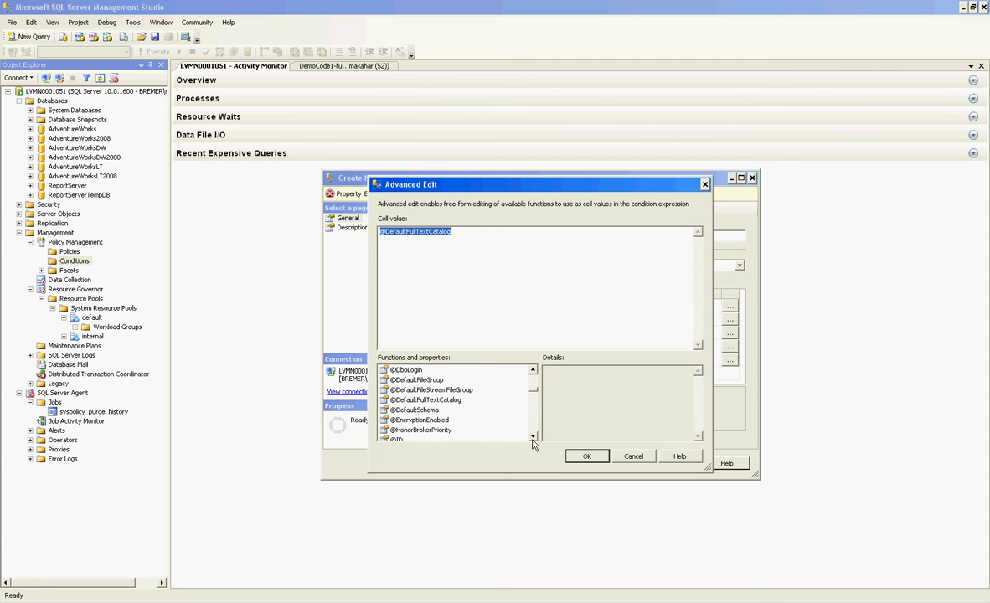
pyautogui.click(532, 437)
pyautogui.click(532, 438)
pyautogui.click(532, 437)
pyautogui.click(532, 437)
pyautogui.click(531, 437)
pyautogui.click(532, 437)
pyautogui.click(532, 438)
pyautogui.click(532, 437)
pyautogui.click(532, 437)
pyautogui.click(532, 437)
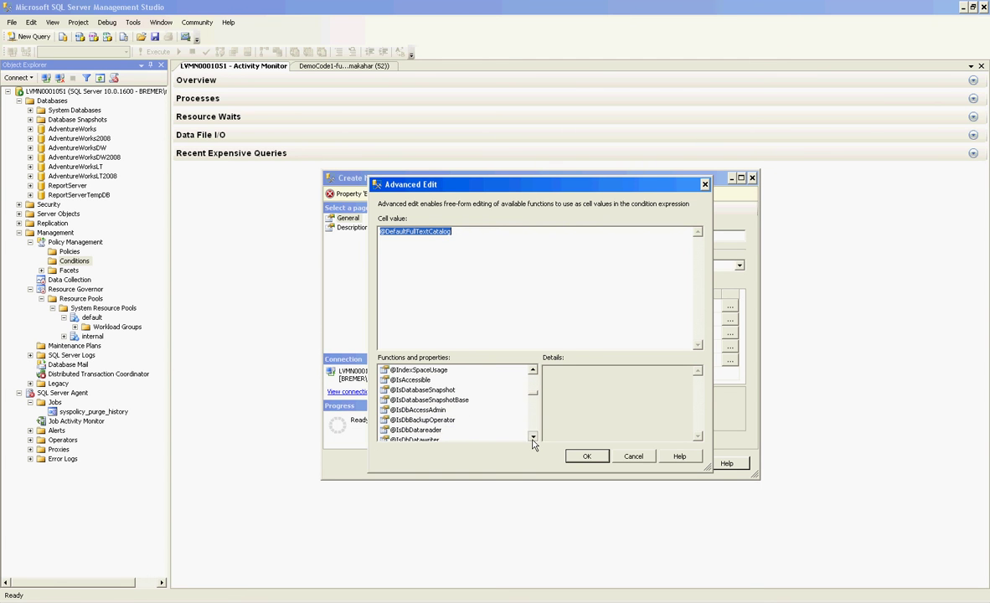
pyautogui.click(532, 437)
pyautogui.click(532, 437)
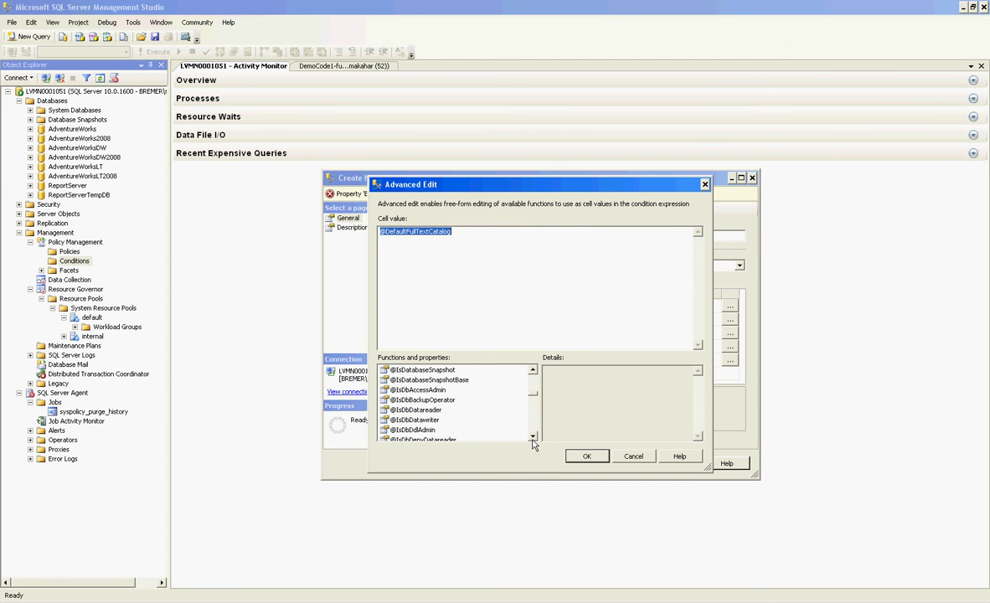
pyautogui.click(532, 438)
pyautogui.click(532, 437)
pyautogui.click(532, 438)
pyautogui.click(532, 438)
pyautogui.click(532, 438)
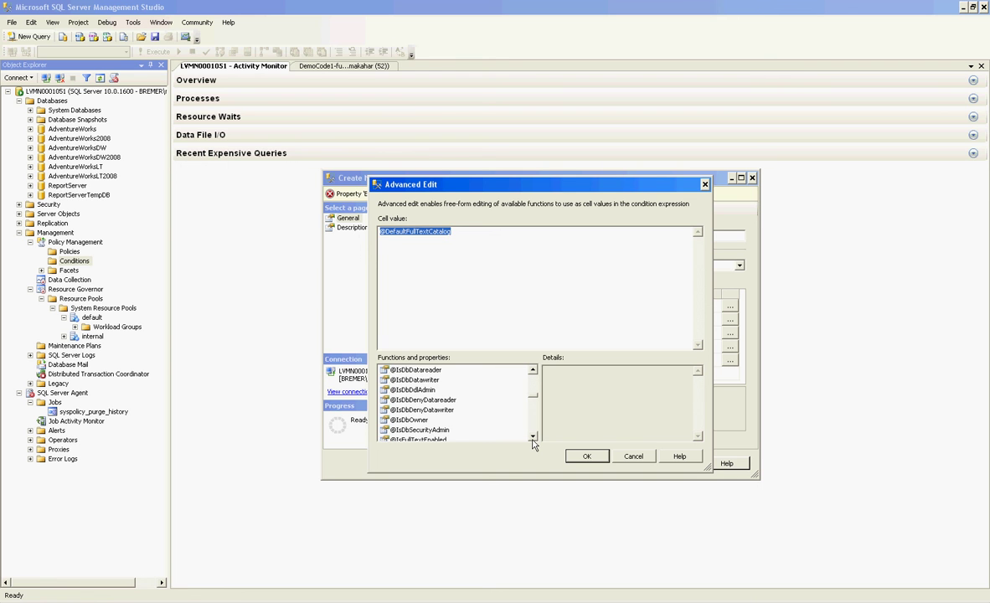
pyautogui.click(532, 437)
pyautogui.click(532, 438)
pyautogui.click(532, 438)
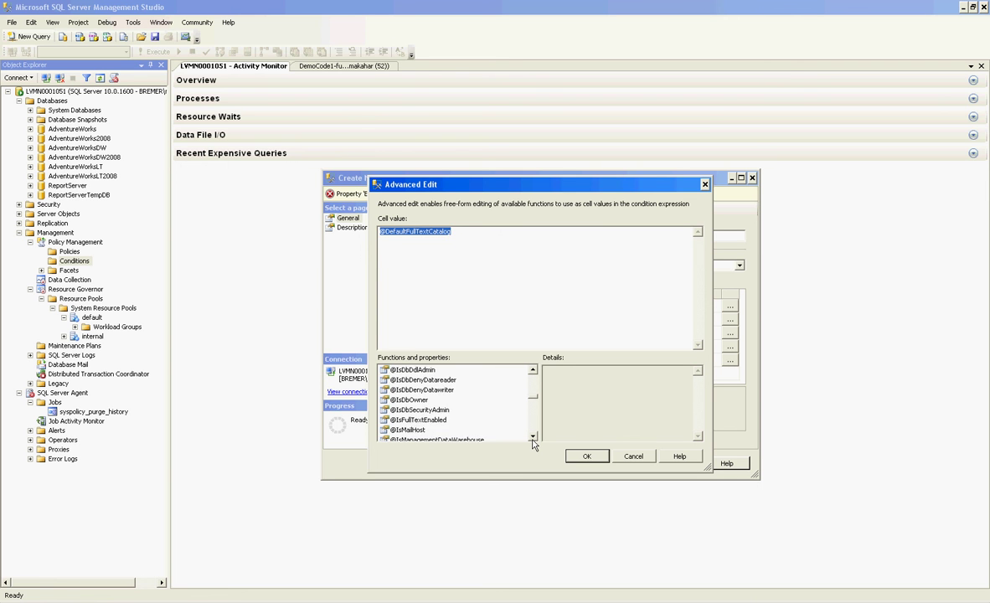
pyautogui.click(532, 437)
pyautogui.click(532, 437)
pyautogui.click(532, 438)
pyautogui.click(532, 437)
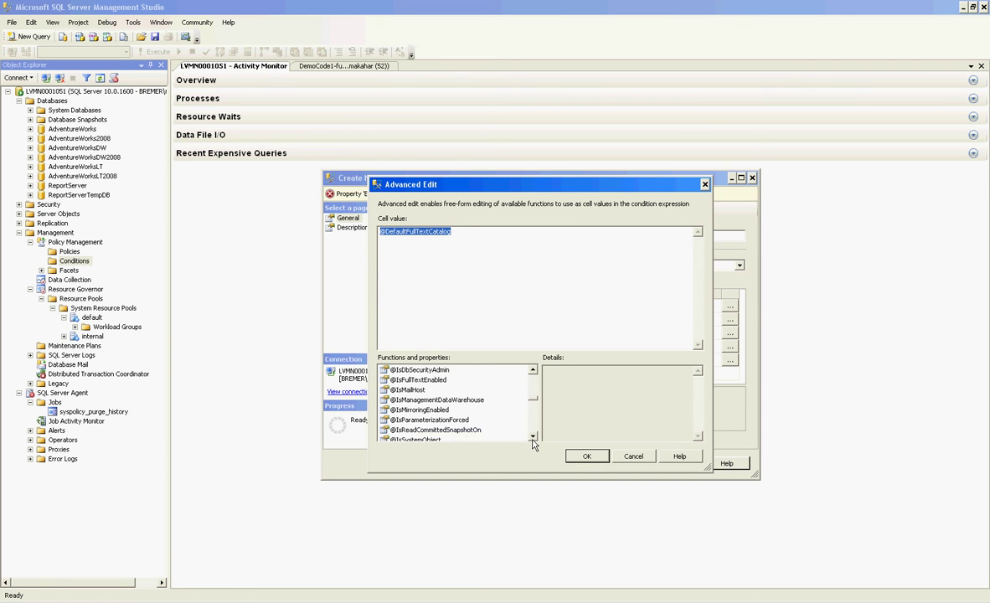
pyautogui.click(532, 437)
pyautogui.click(532, 437)
pyautogui.click(532, 438)
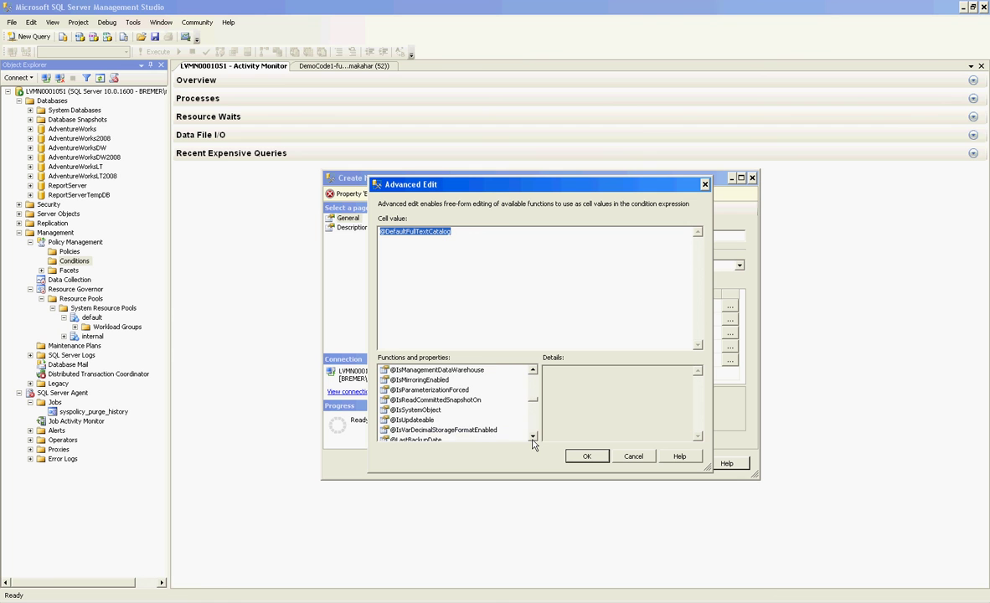
pyautogui.click(533, 438)
pyautogui.click(532, 438)
pyautogui.click(533, 438)
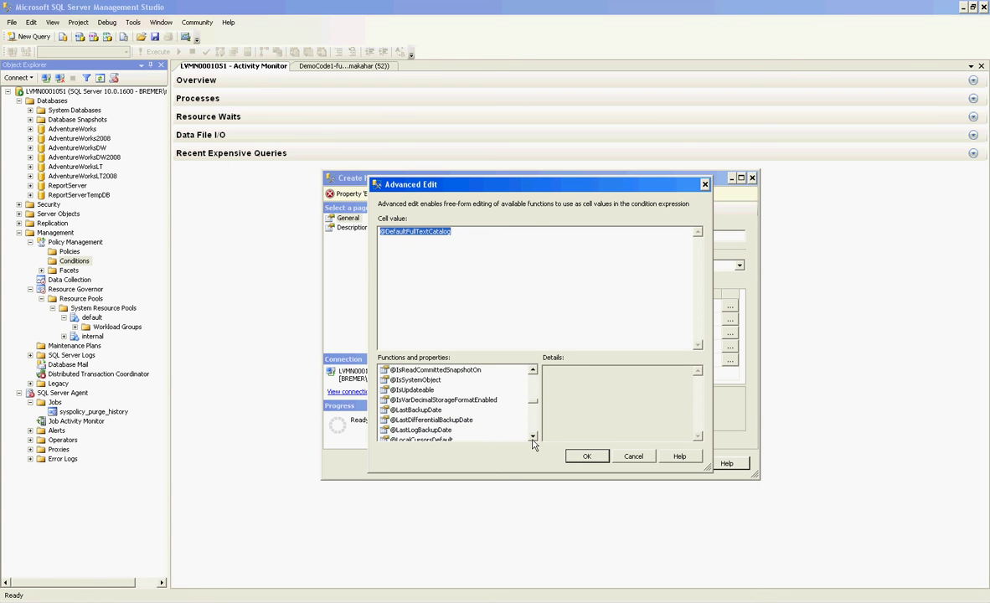
pyautogui.click(416, 410)
pyautogui.click(586, 458)
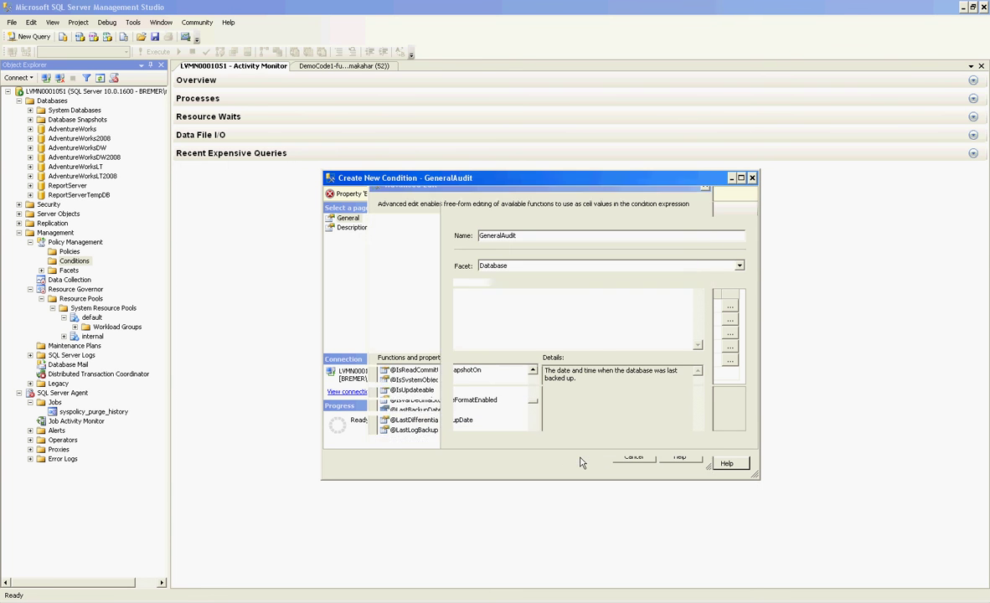
pyautogui.click(689, 360)
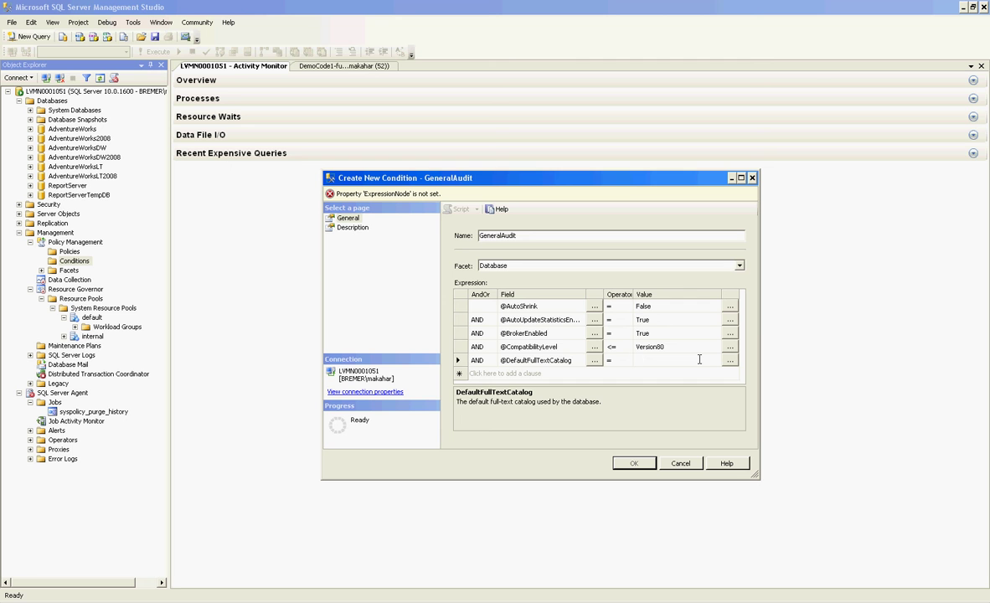
pyautogui.write('getdate')
pyautogui.click(594, 359)
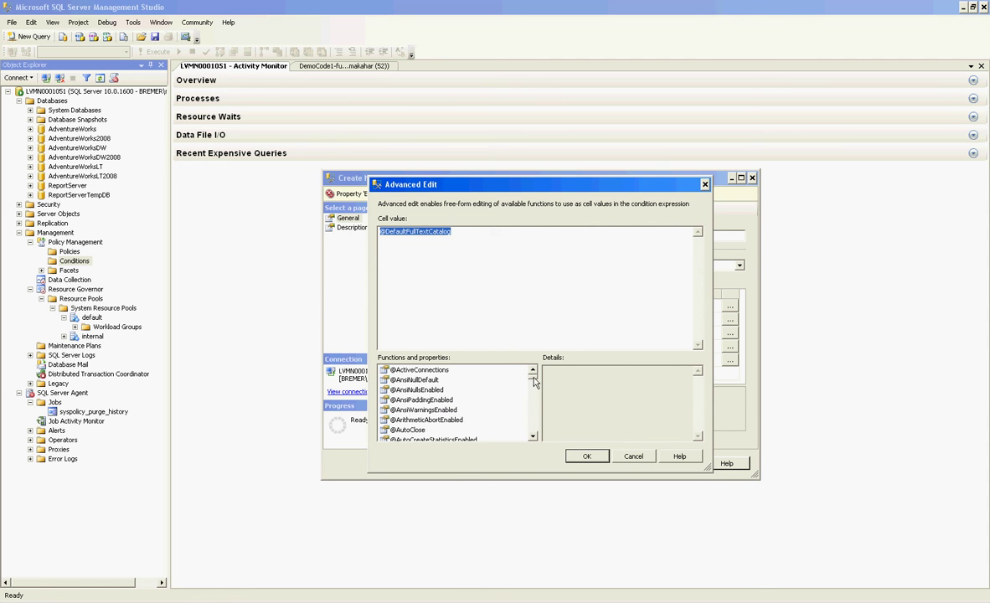
pyautogui.moveTo(534, 381); pyautogui.dragTo(535, 407)
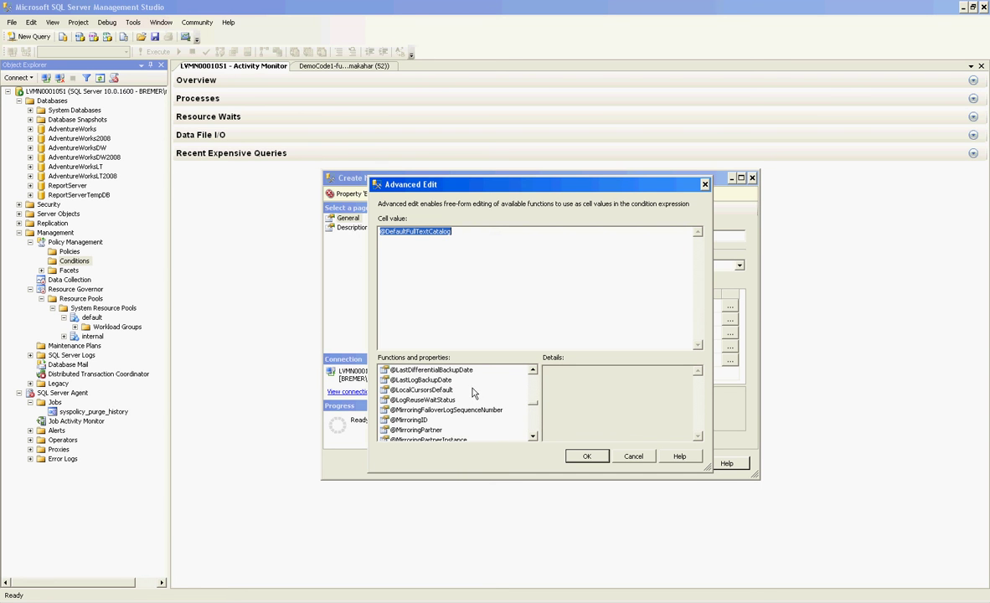
pyautogui.click(444, 381)
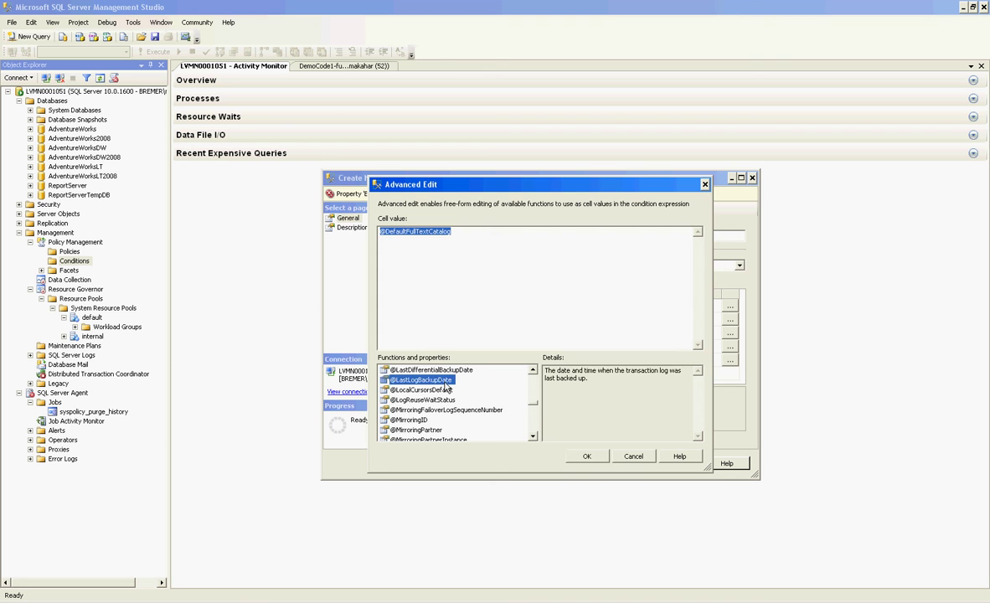
pyautogui.doubleClick(444, 381)
pyautogui.click(587, 455)
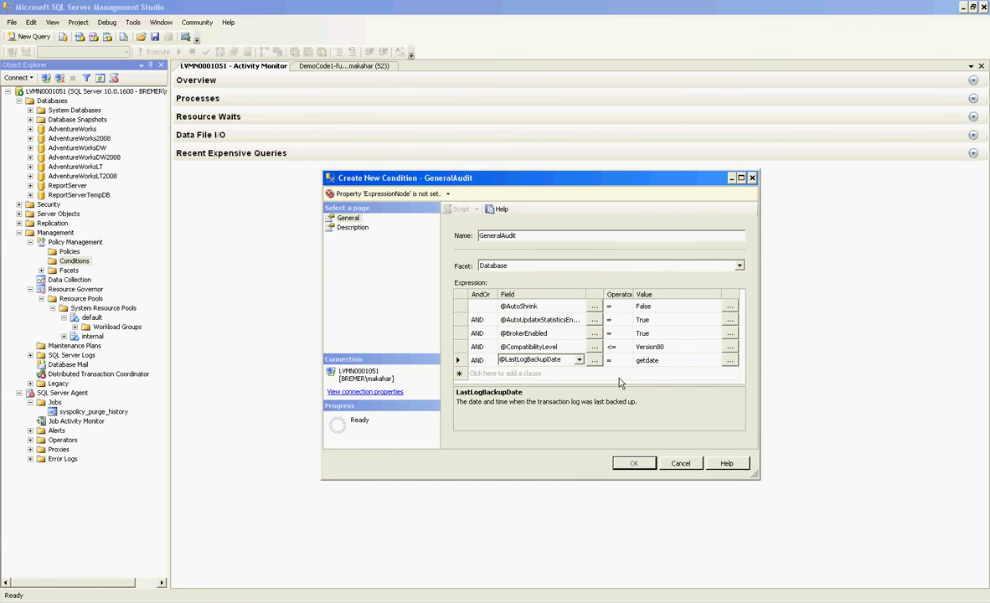
pyautogui.click(661, 362)
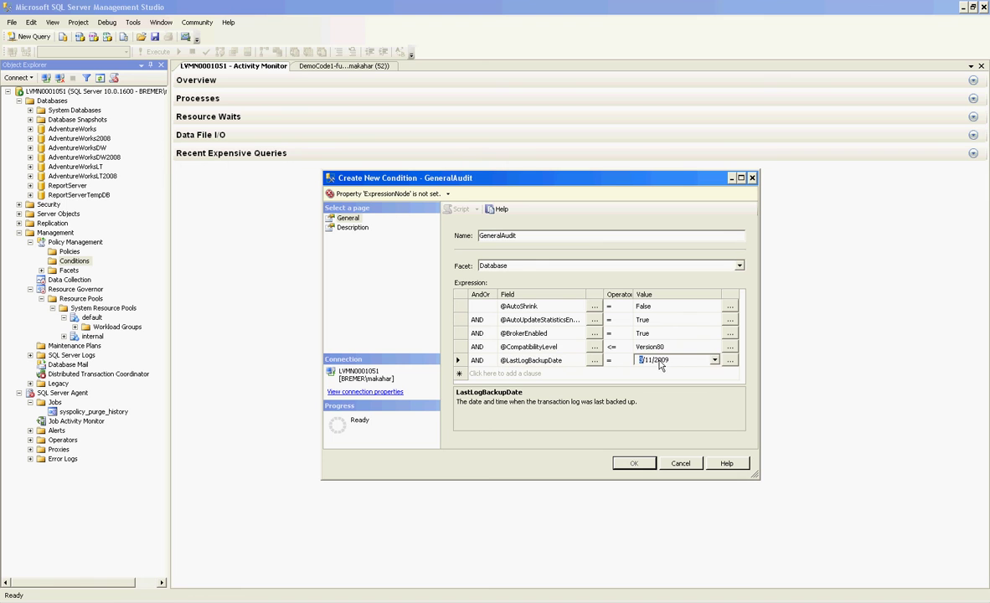
pyautogui.click(715, 360)
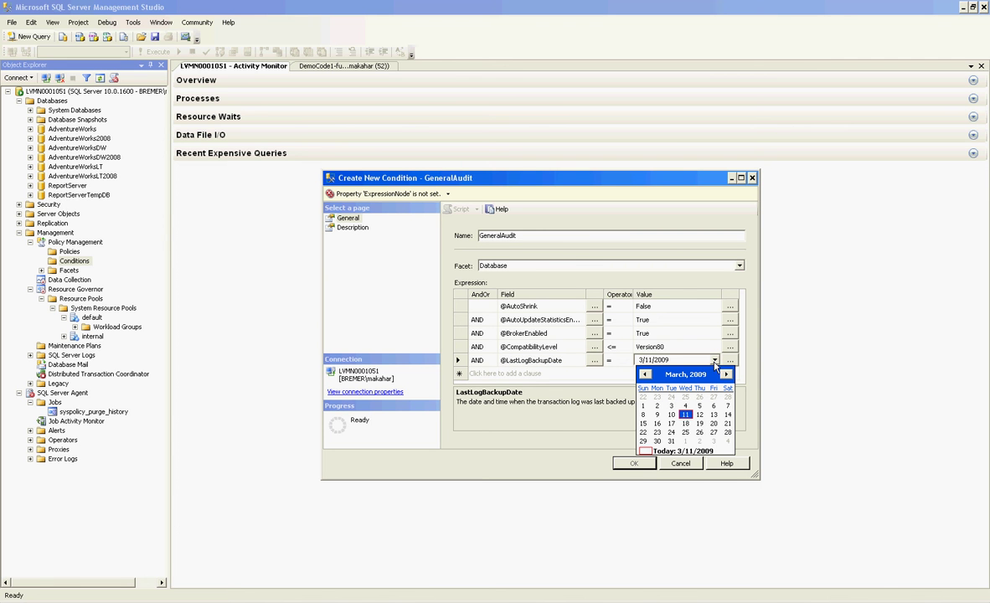
pyautogui.click(672, 453)
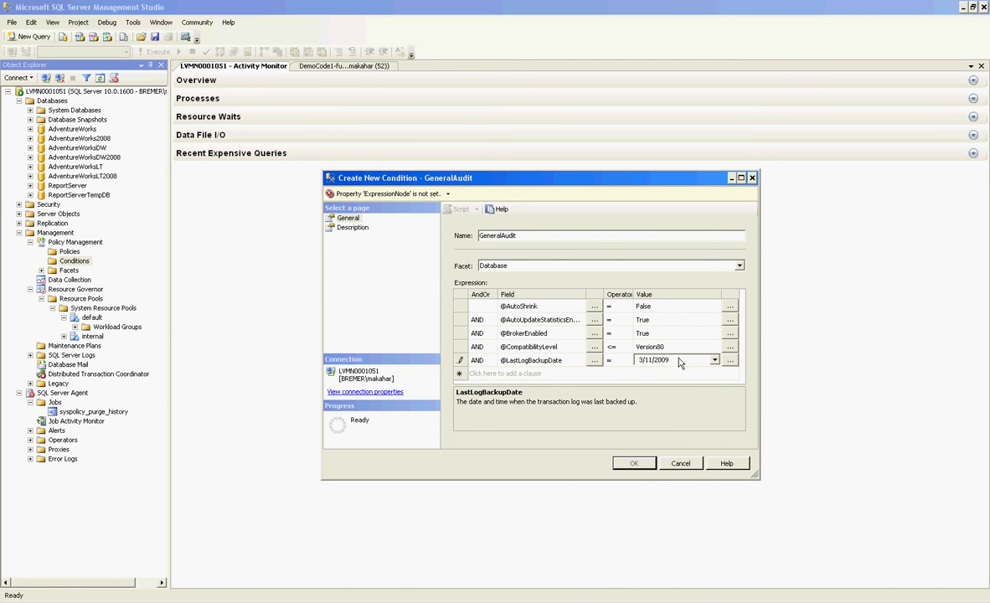
pyautogui.click(730, 360)
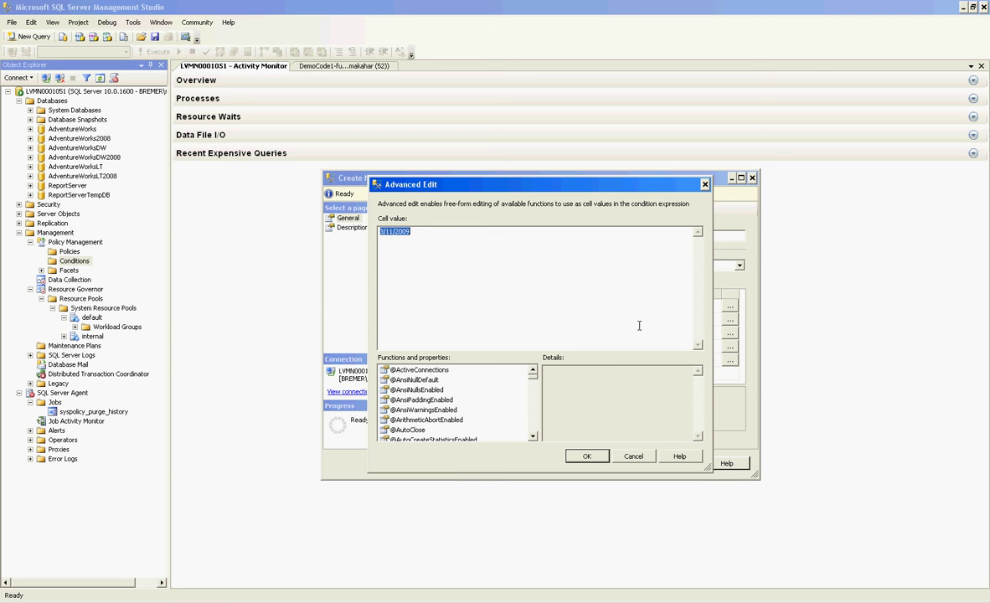
pyautogui.write('getdate (')
pyautogui.click(588, 456)
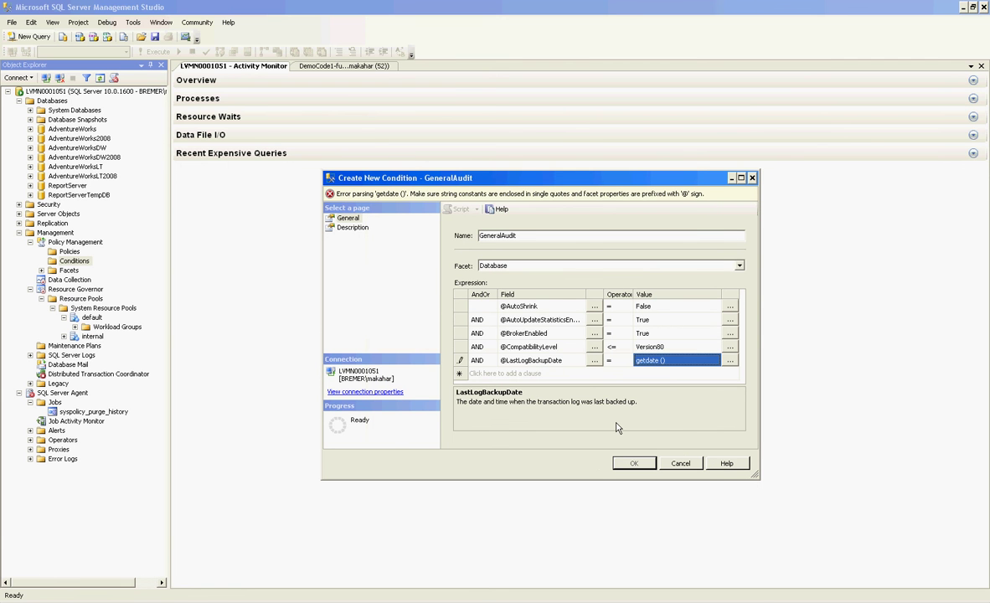
pyautogui.click(588, 378)
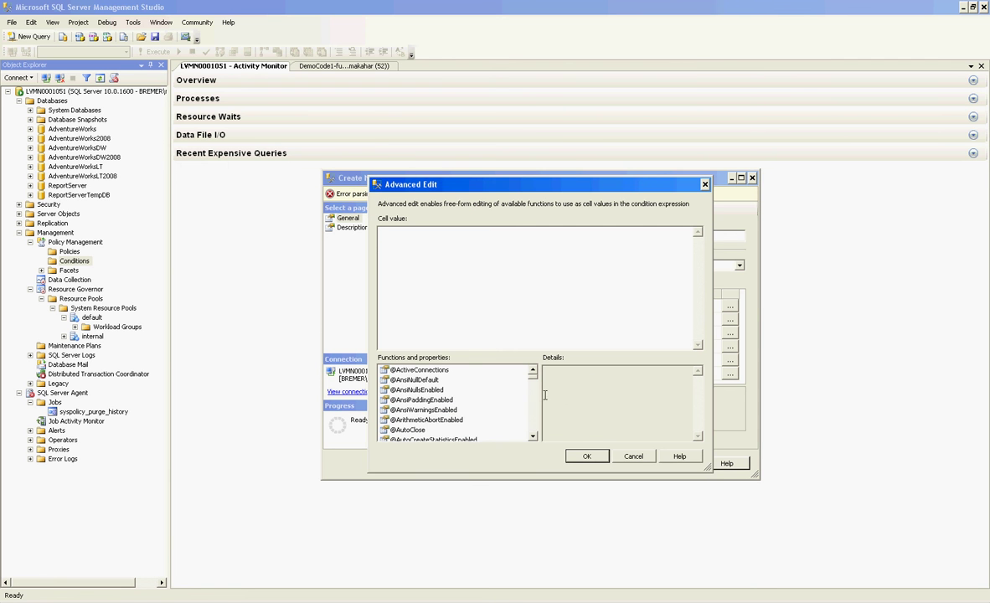
pyautogui.moveTo(533, 439); pyautogui.dragTo(533, 439)
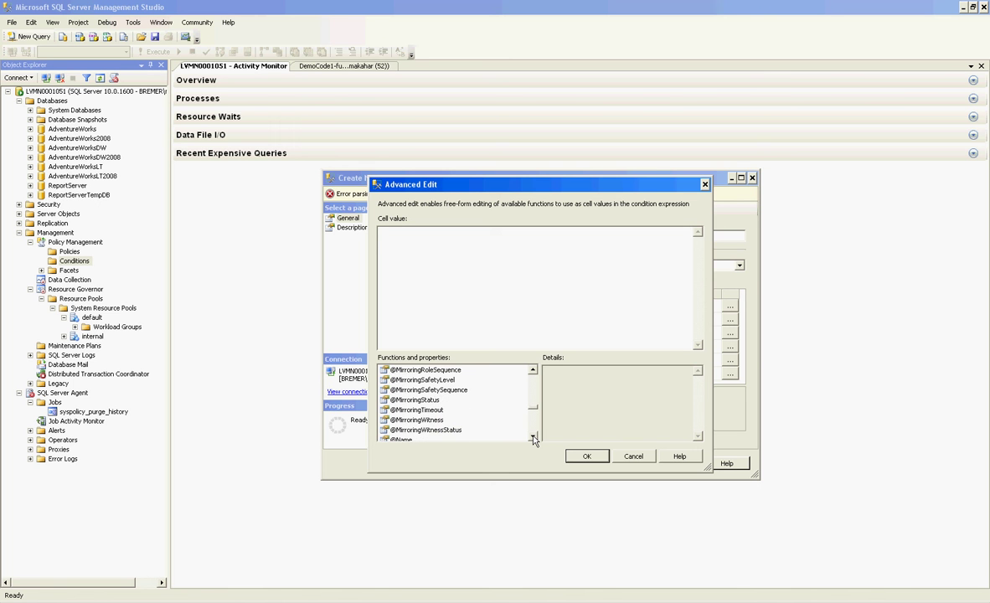
pyautogui.doubleClick(431, 402)
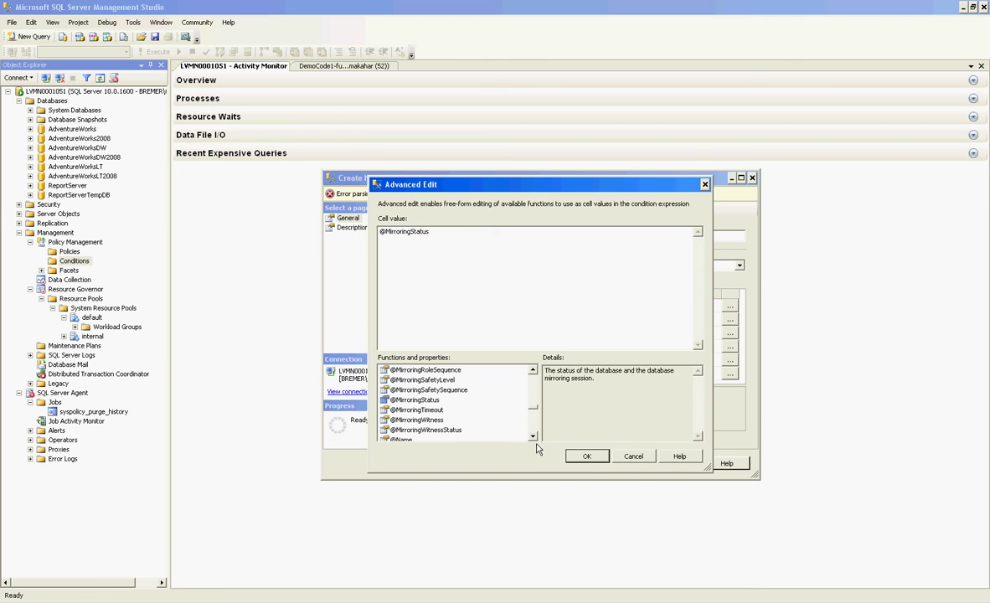
pyautogui.click(587, 456)
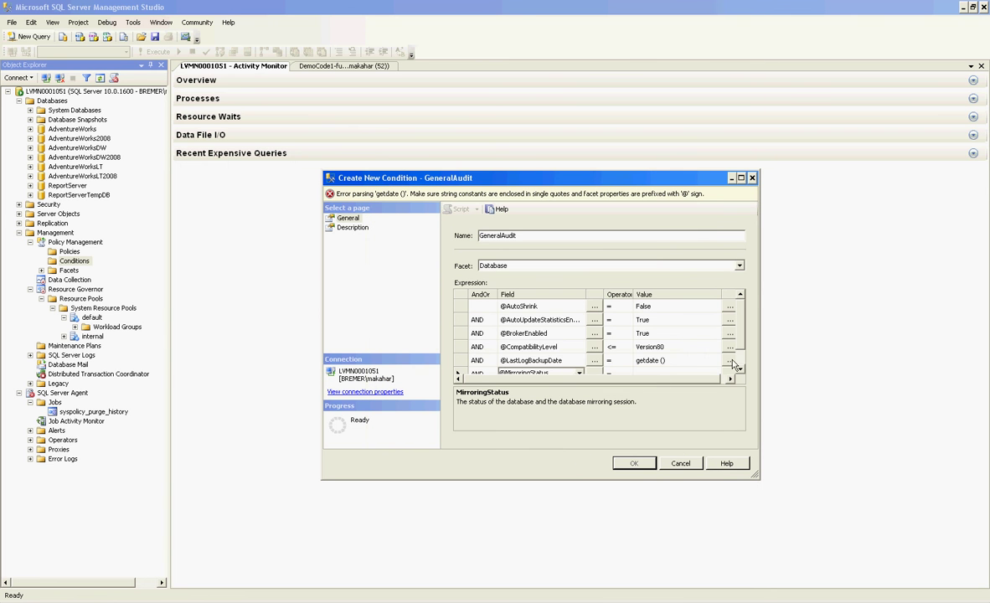
pyautogui.click(741, 371)
pyautogui.click(705, 347)
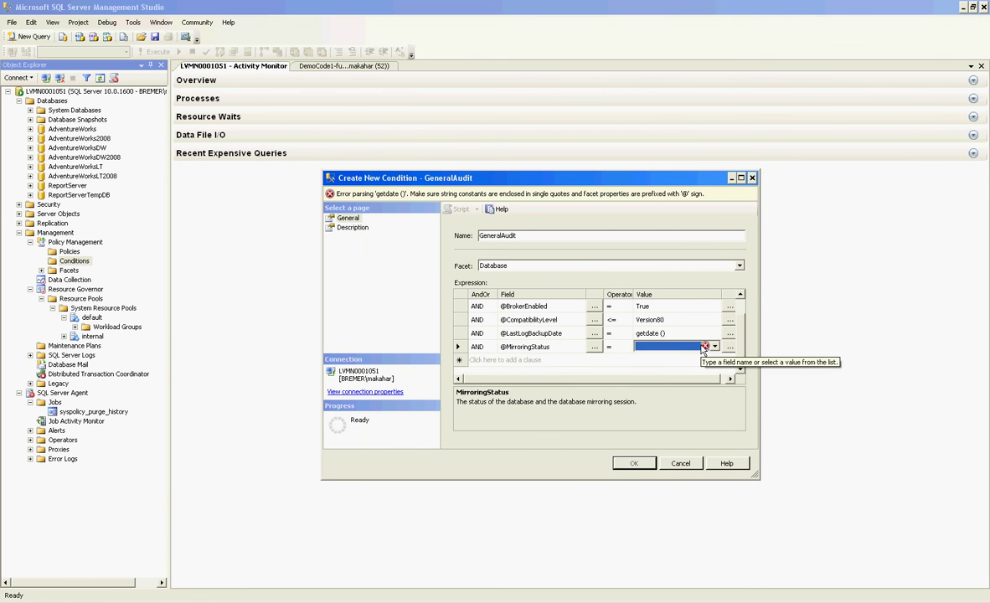
pyautogui.click(717, 347)
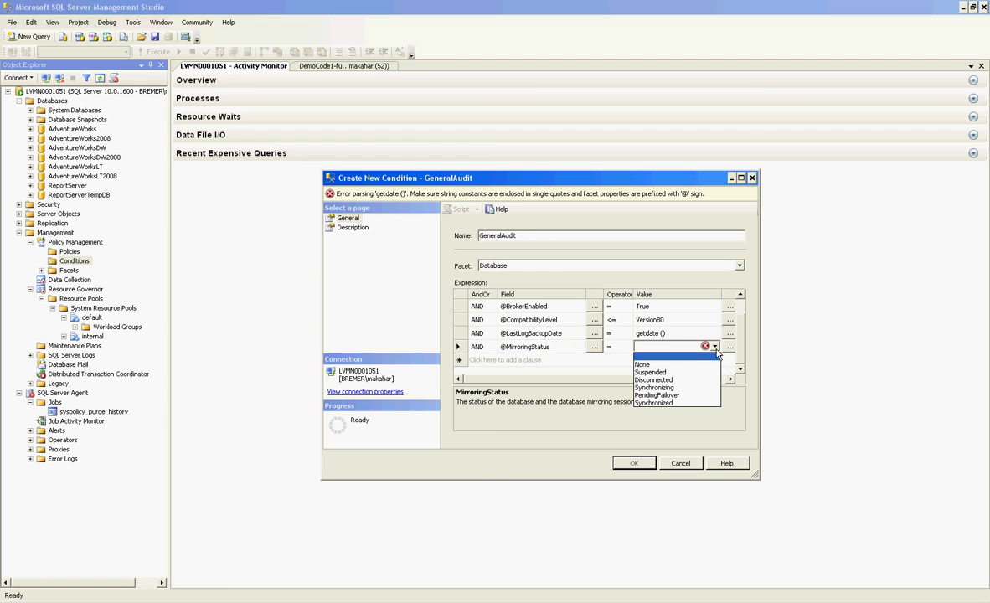
pyautogui.click(705, 374)
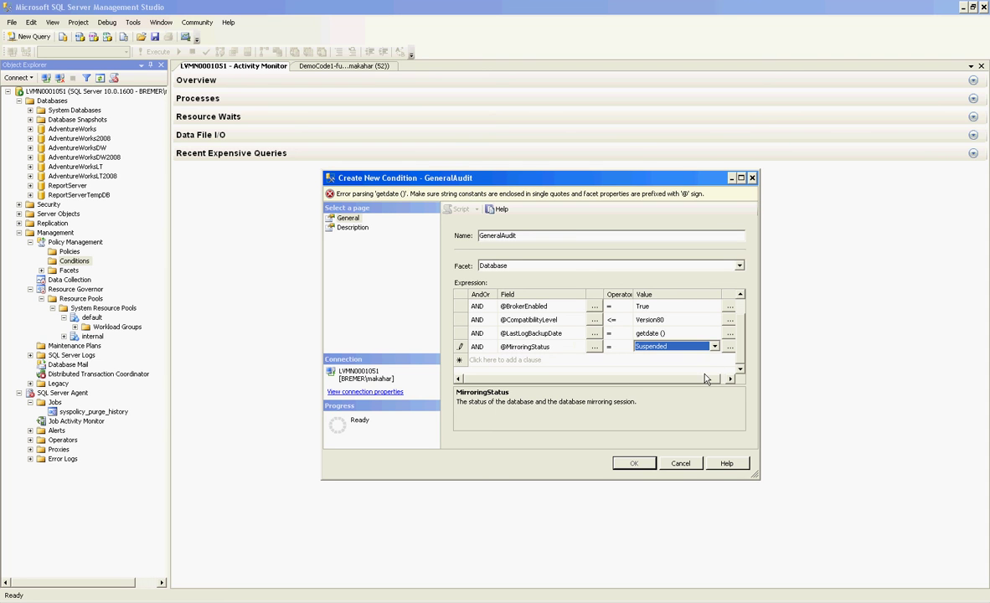
pyautogui.click(716, 346)
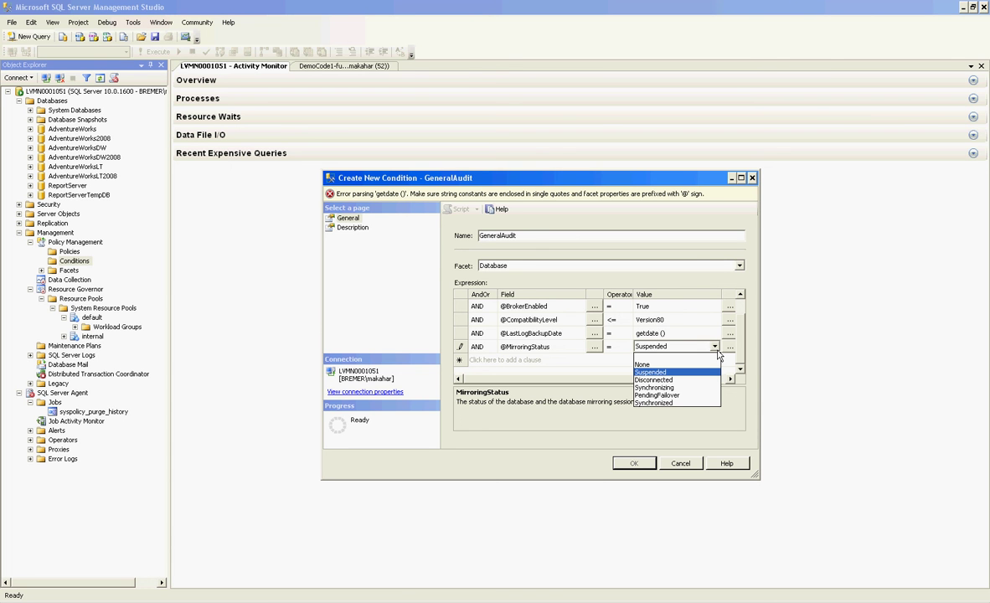
pyautogui.click(592, 361)
pyautogui.click(594, 361)
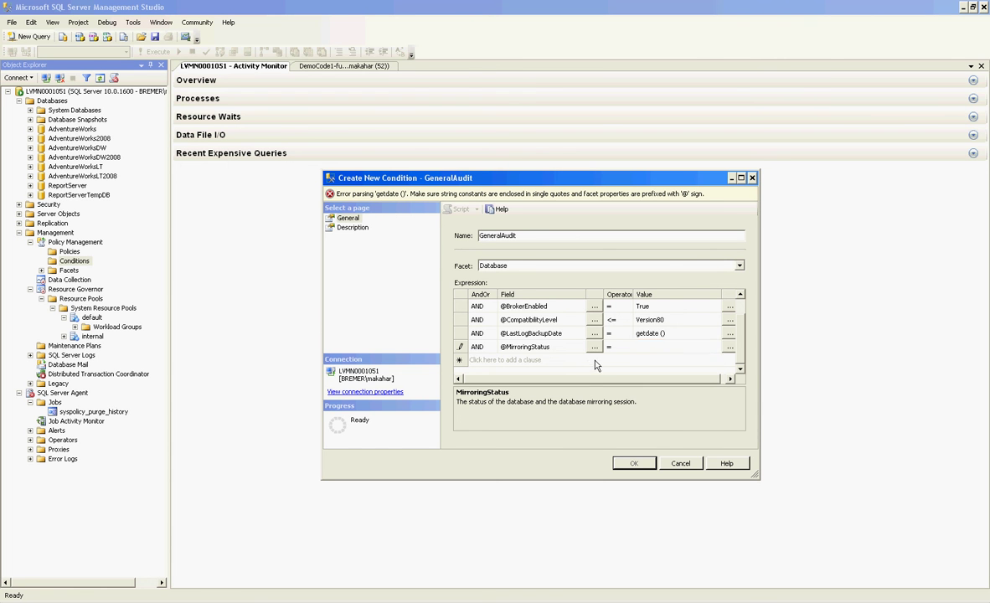
pyautogui.click(594, 347)
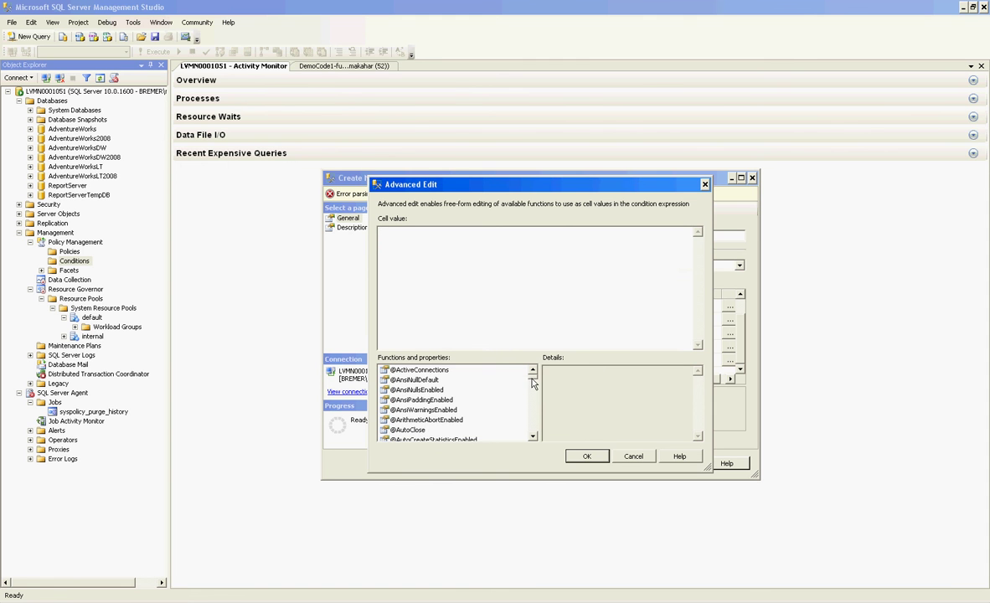
pyautogui.moveTo(533, 381); pyautogui.dragTo(534, 422)
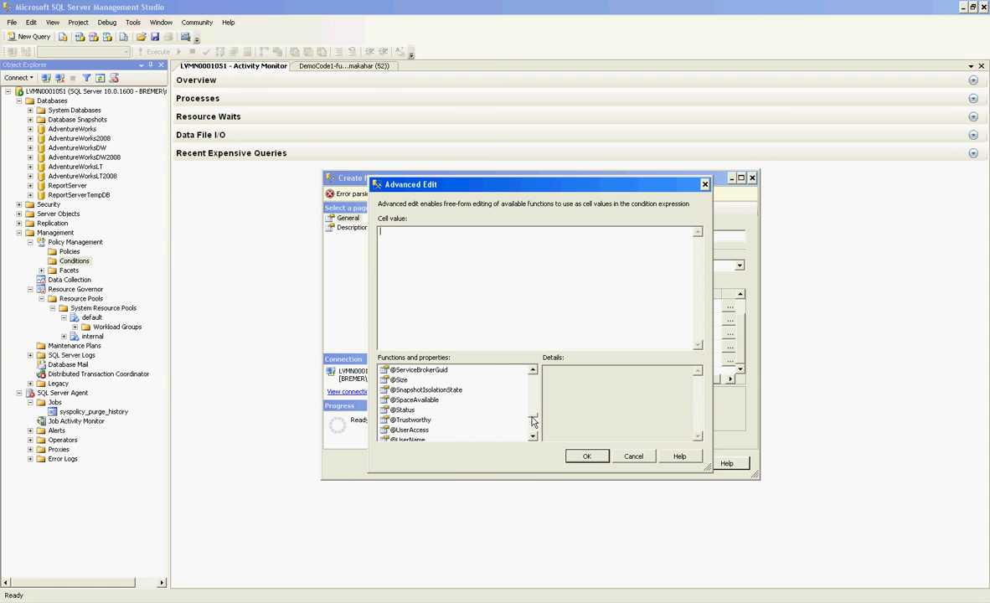
pyautogui.click(453, 391)
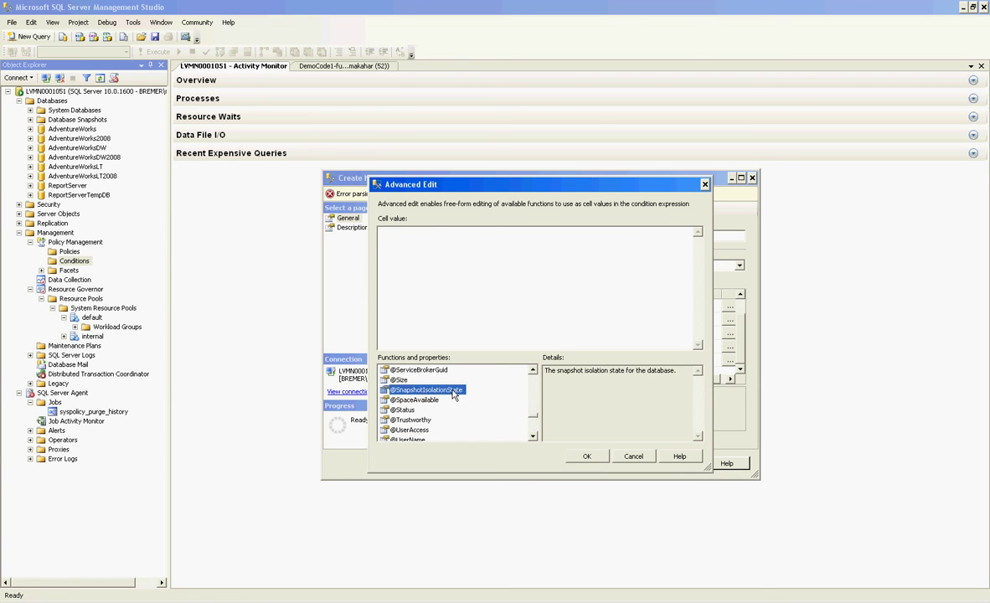
pyautogui.doubleClick(452, 391)
pyautogui.click(587, 456)
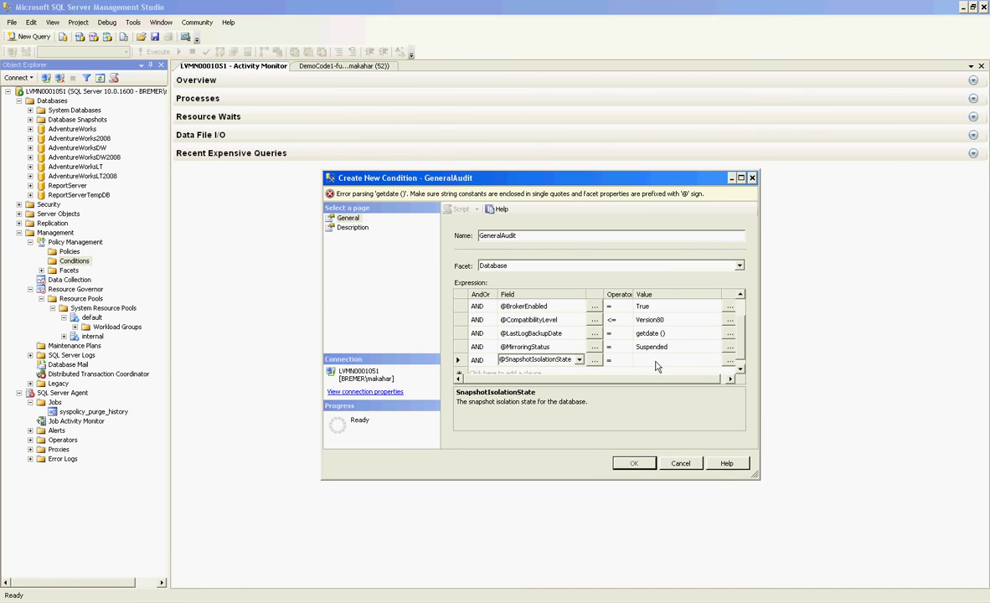
pyautogui.click(658, 362)
pyautogui.click(715, 360)
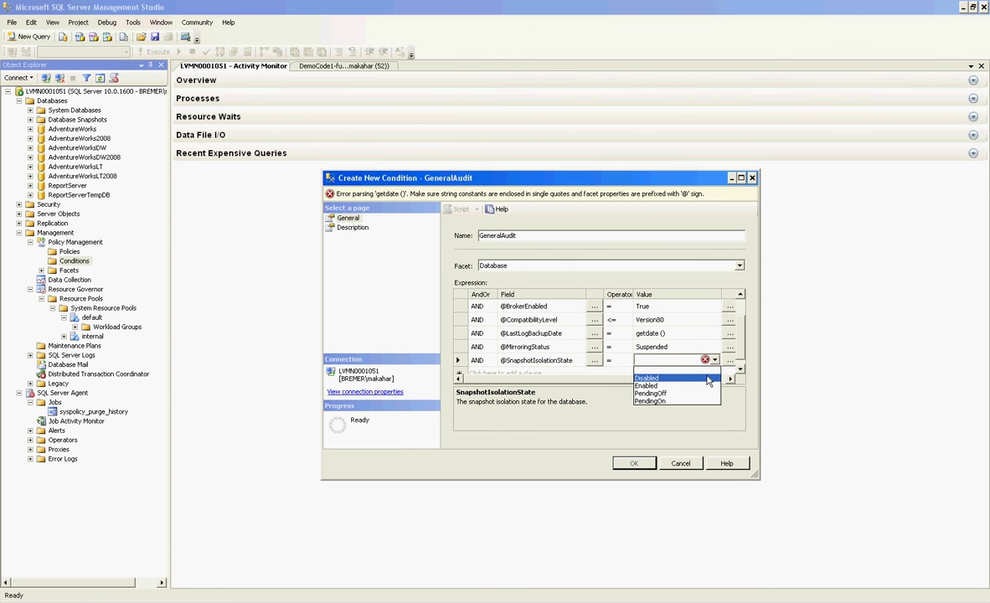
pyautogui.click(706, 385)
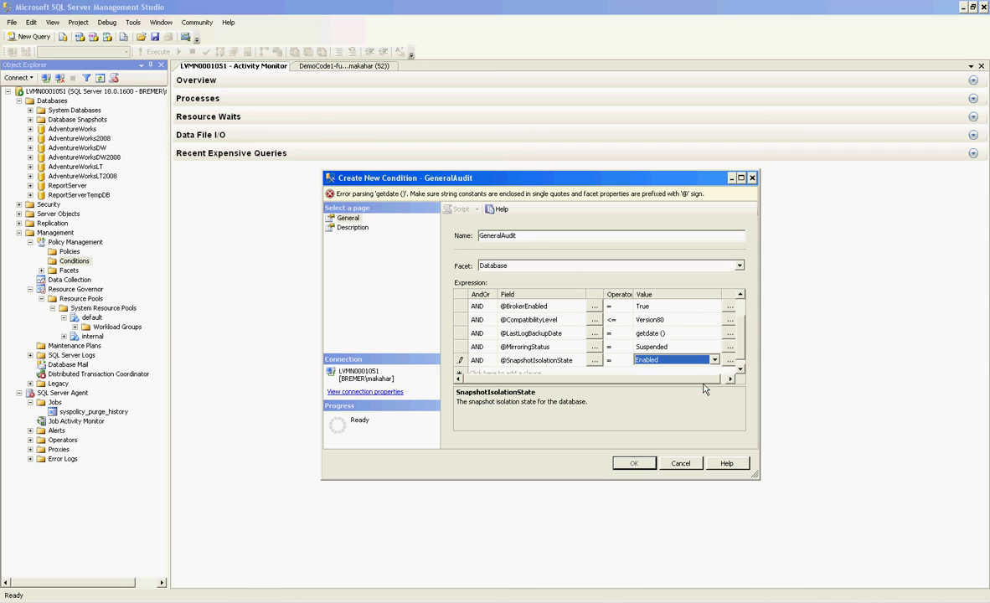
pyautogui.scroll(-1, 735, 379)
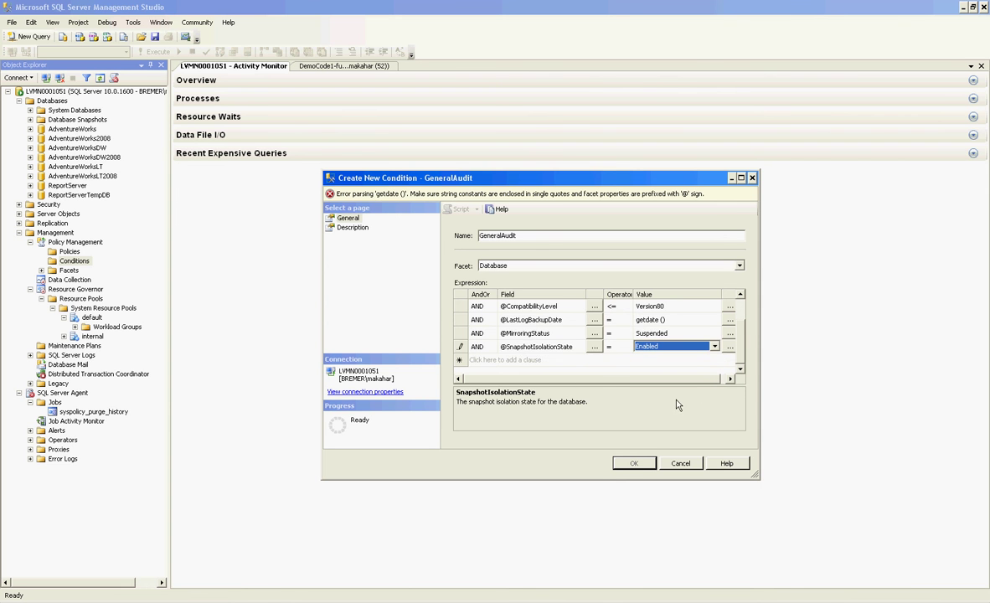
pyautogui.click(593, 364)
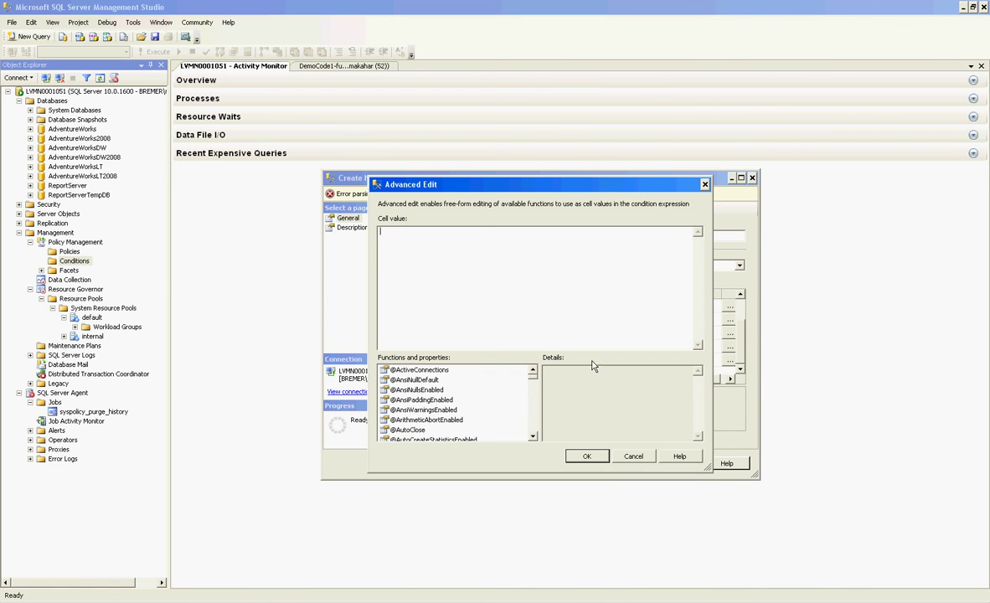
pyautogui.click(533, 389)
pyautogui.click(532, 389)
pyautogui.click(533, 390)
pyautogui.click(533, 394)
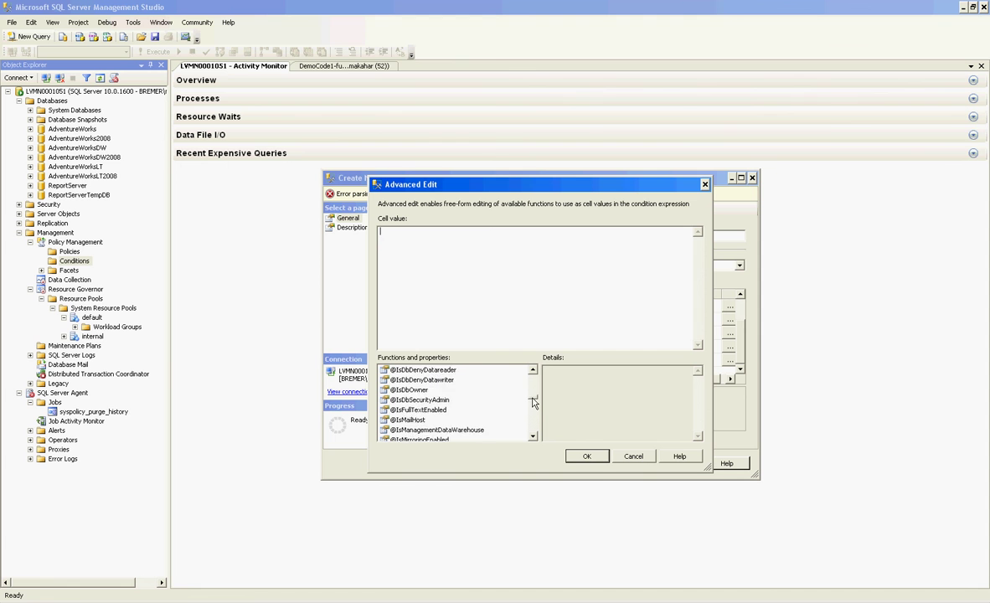
pyautogui.click(532, 400)
pyautogui.click(534, 407)
pyautogui.click(534, 408)
pyautogui.click(533, 411)
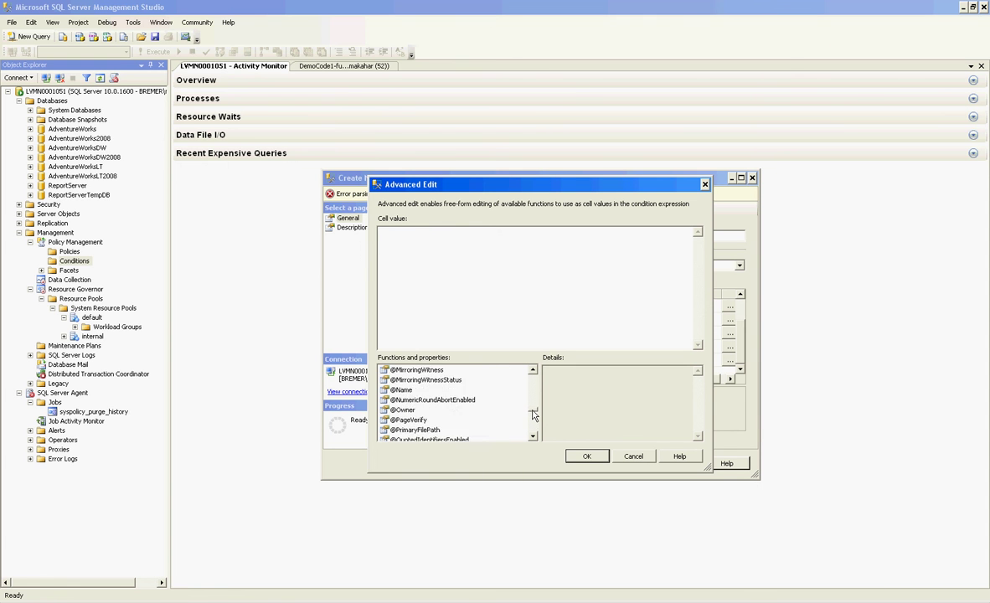
pyautogui.click(533, 414)
pyautogui.click(534, 417)
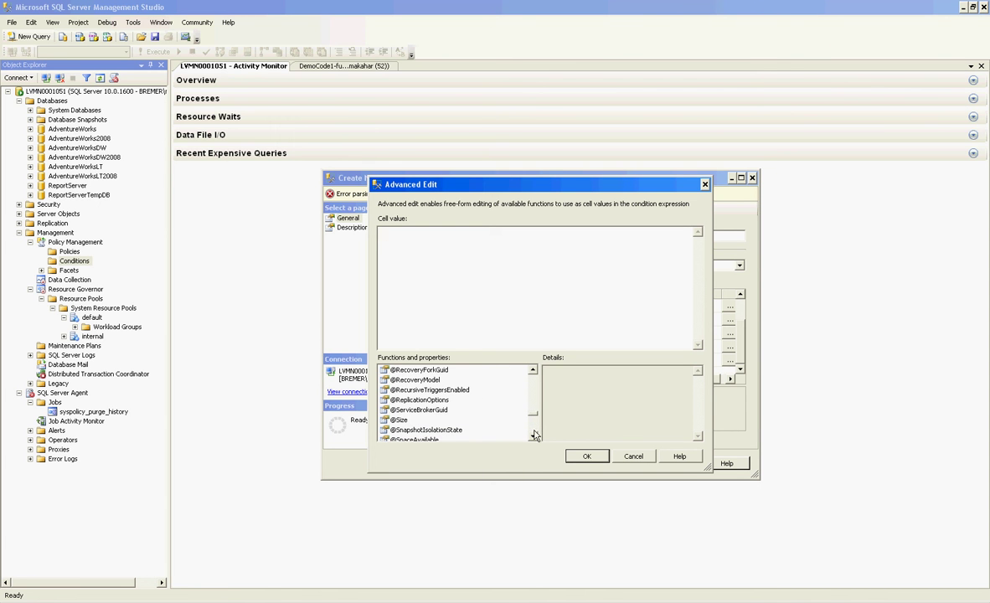
pyautogui.click(533, 437)
pyautogui.click(533, 436)
pyautogui.click(533, 437)
pyautogui.click(533, 436)
pyautogui.click(533, 436)
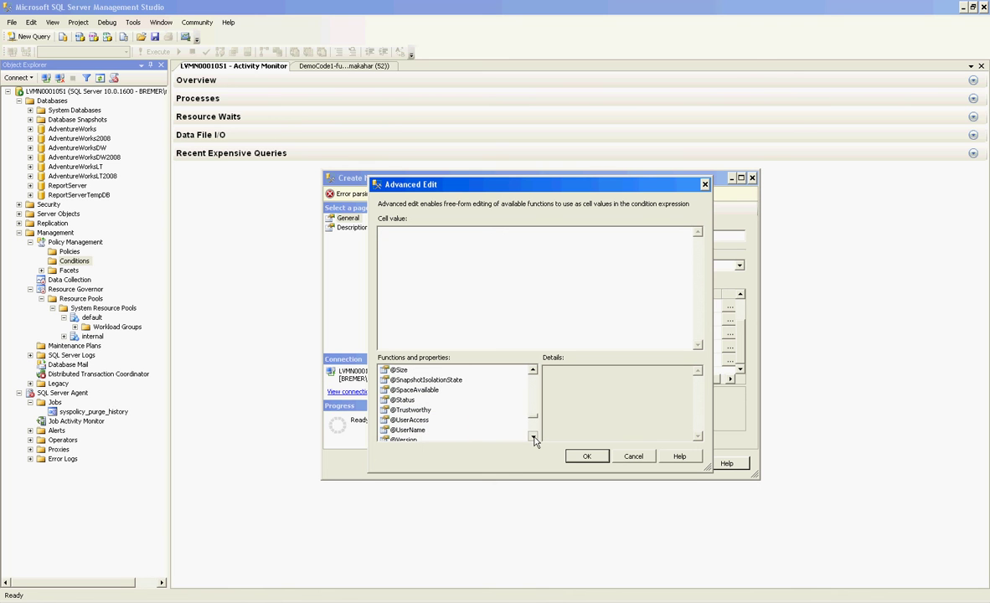
pyautogui.click(417, 390)
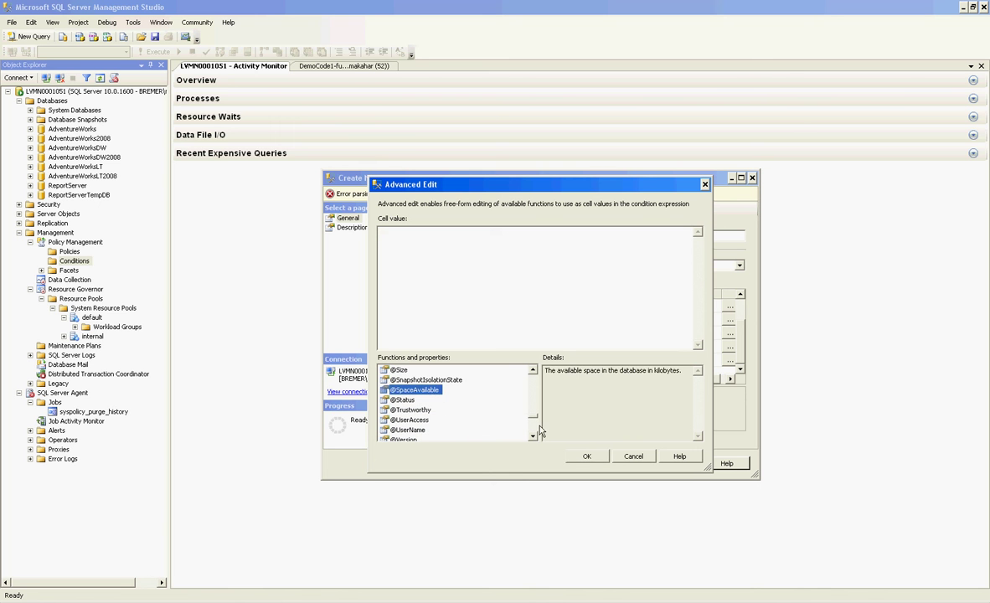
pyautogui.doubleClick(415, 390)
pyautogui.click(573, 459)
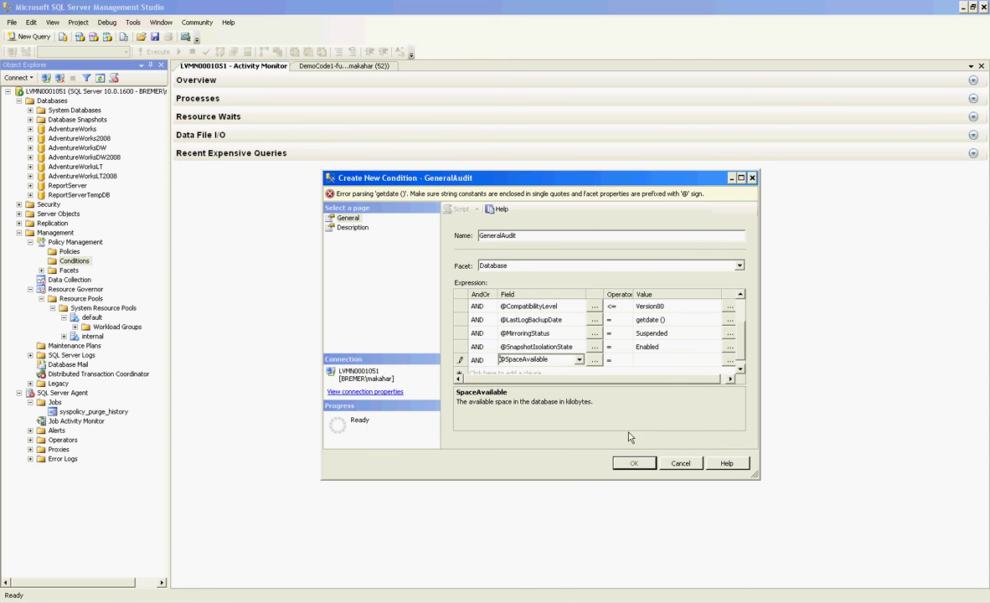
pyautogui.click(704, 358)
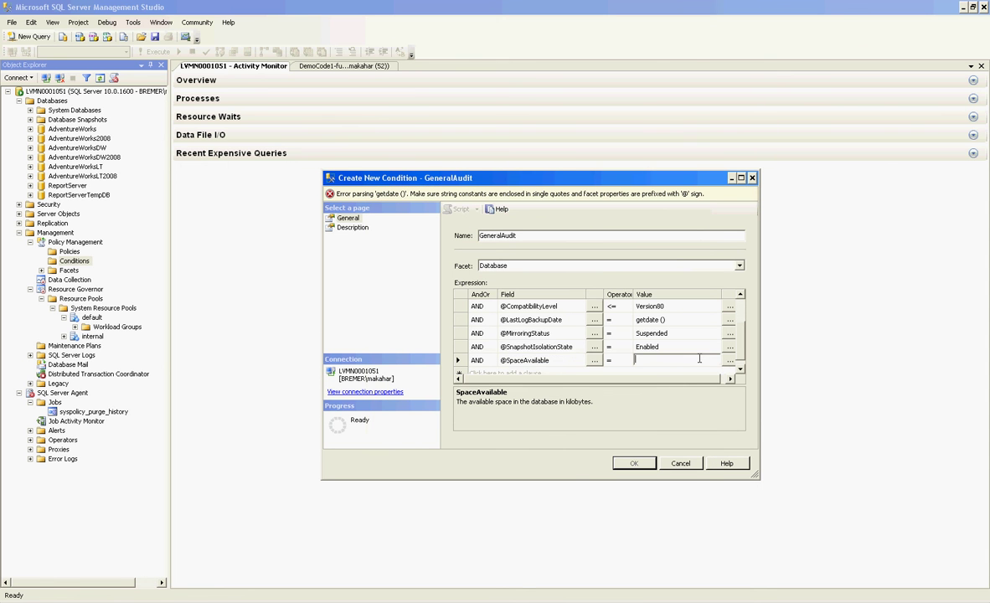
pyautogui.click(594, 360)
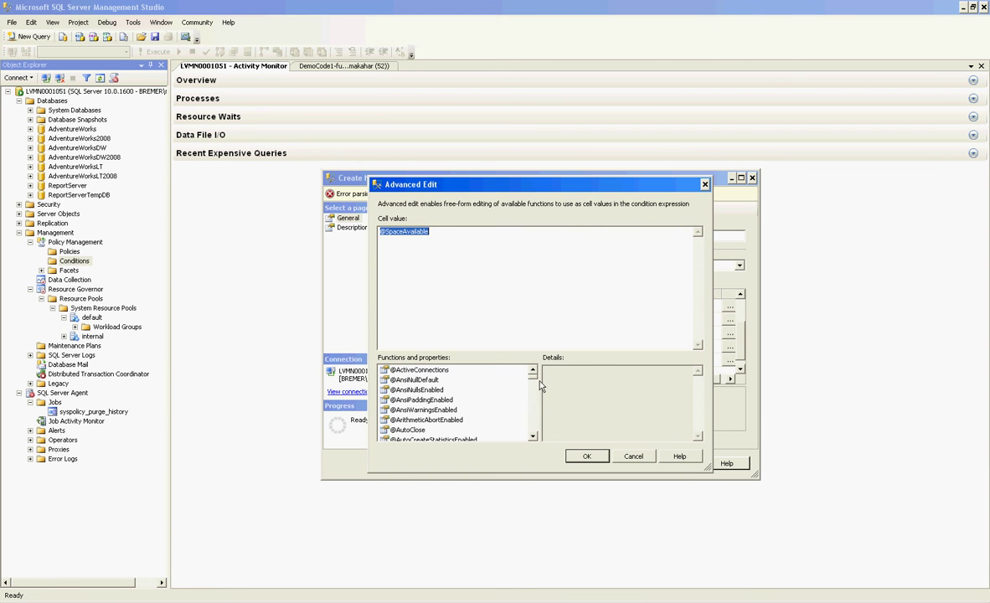
pyautogui.moveTo(533, 375); pyautogui.dragTo(536, 417)
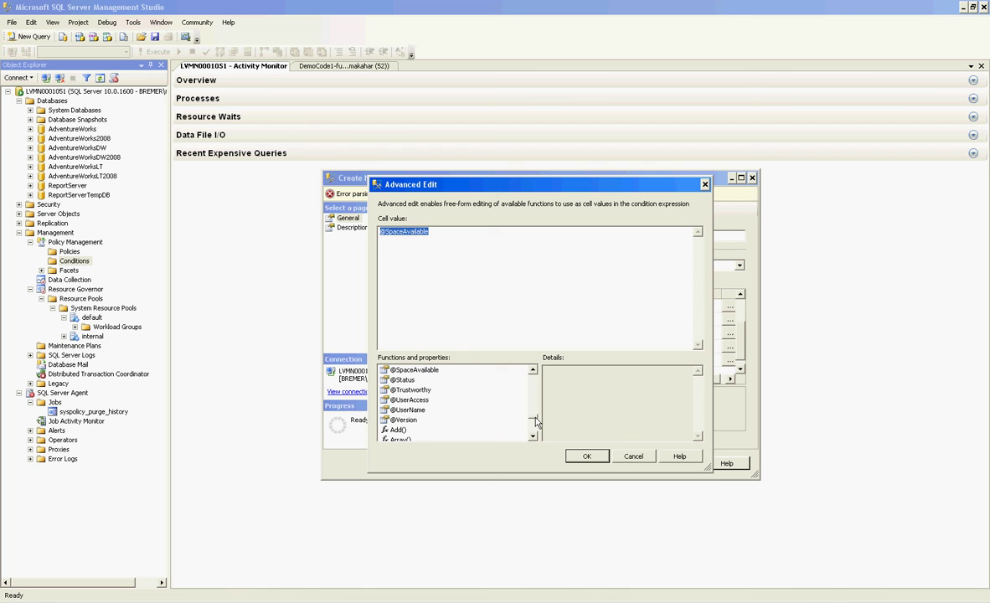
pyautogui.doubleClick(403, 380)
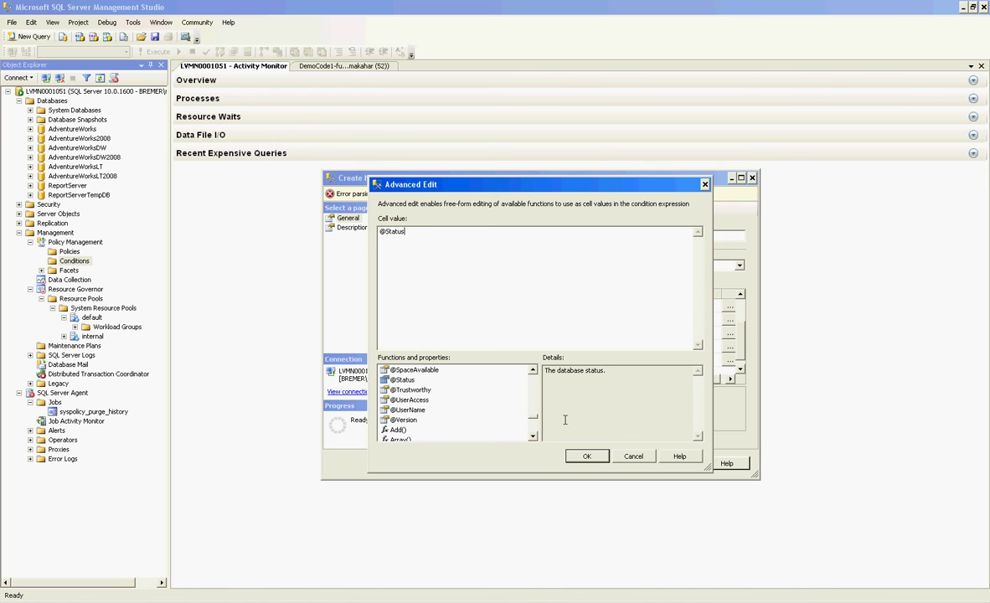
pyautogui.press('Return')
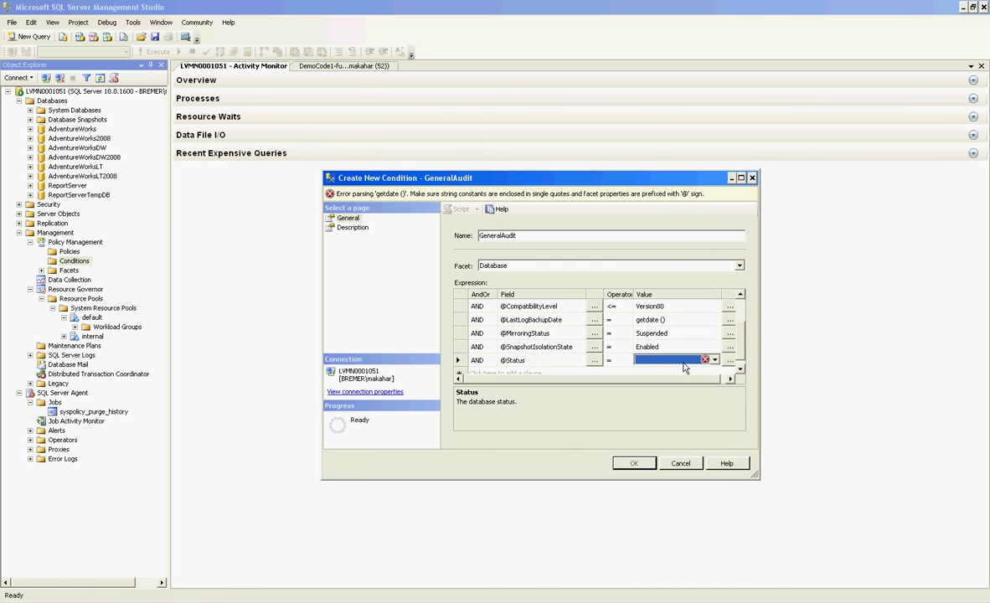
pyautogui.click(715, 360)
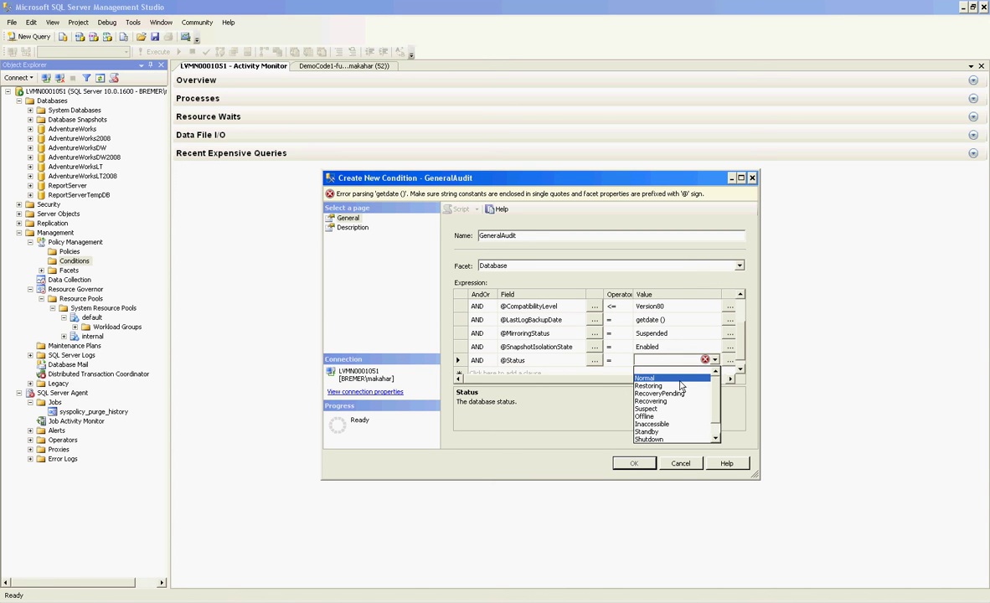
pyautogui.click(681, 381)
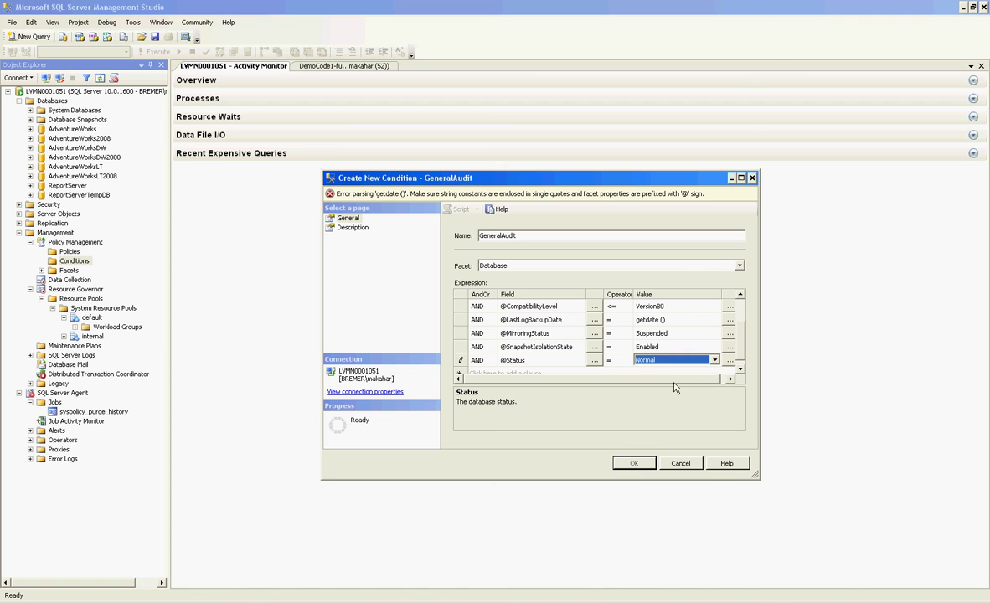
pyautogui.click(628, 360)
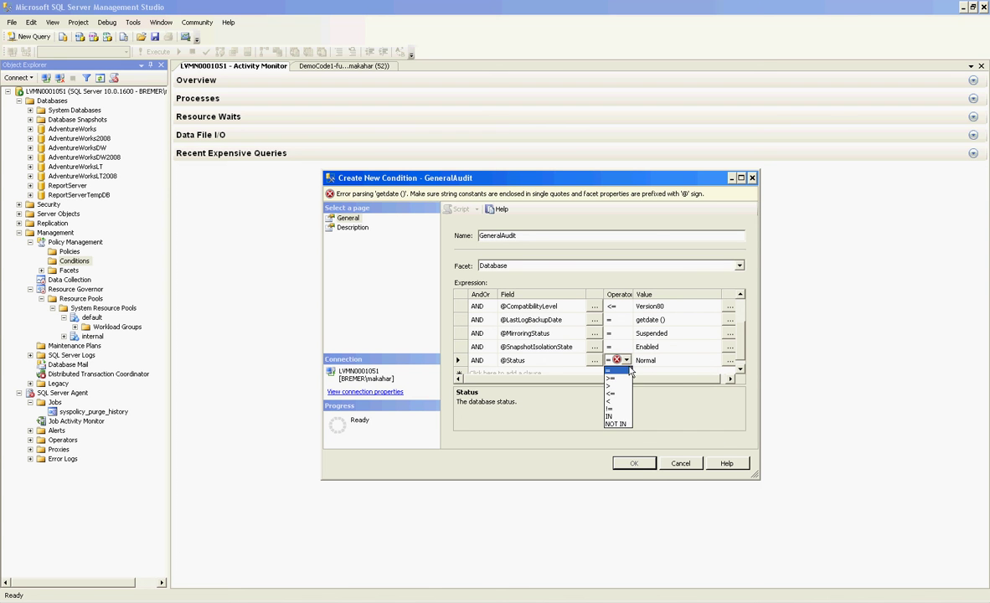
pyautogui.click(627, 424)
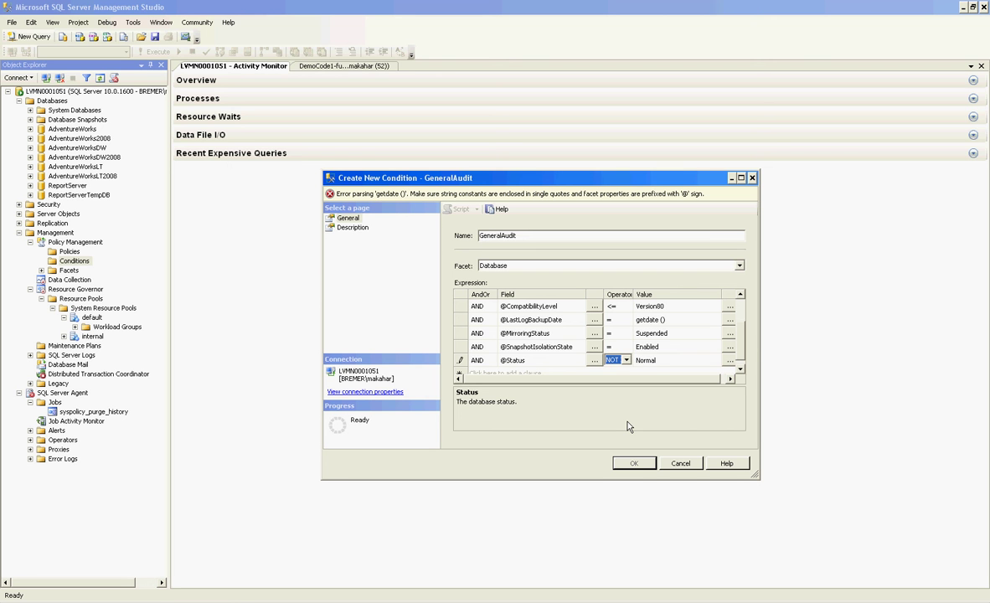
pyautogui.click(550, 326)
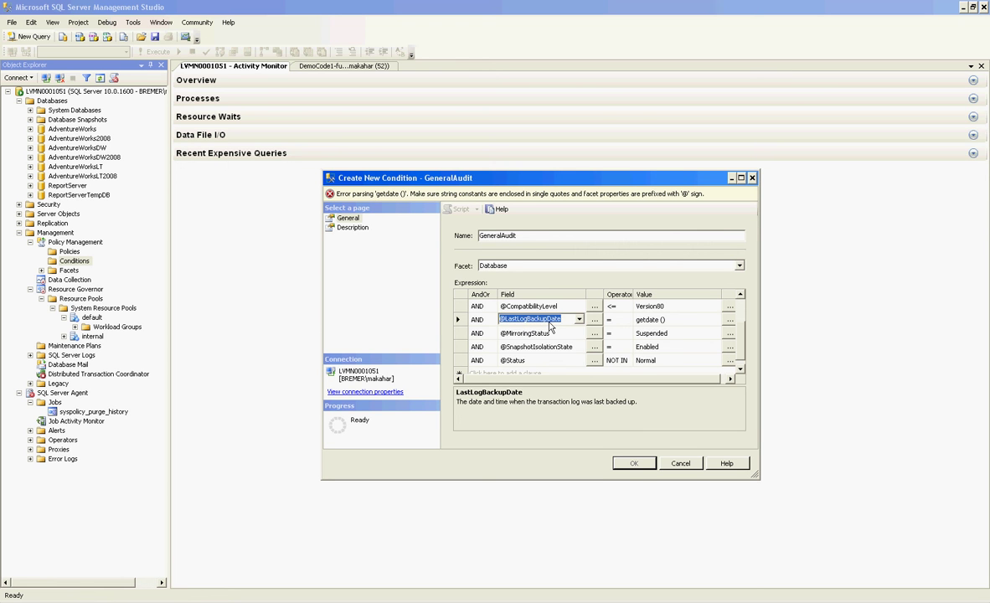
pyautogui.click(463, 325)
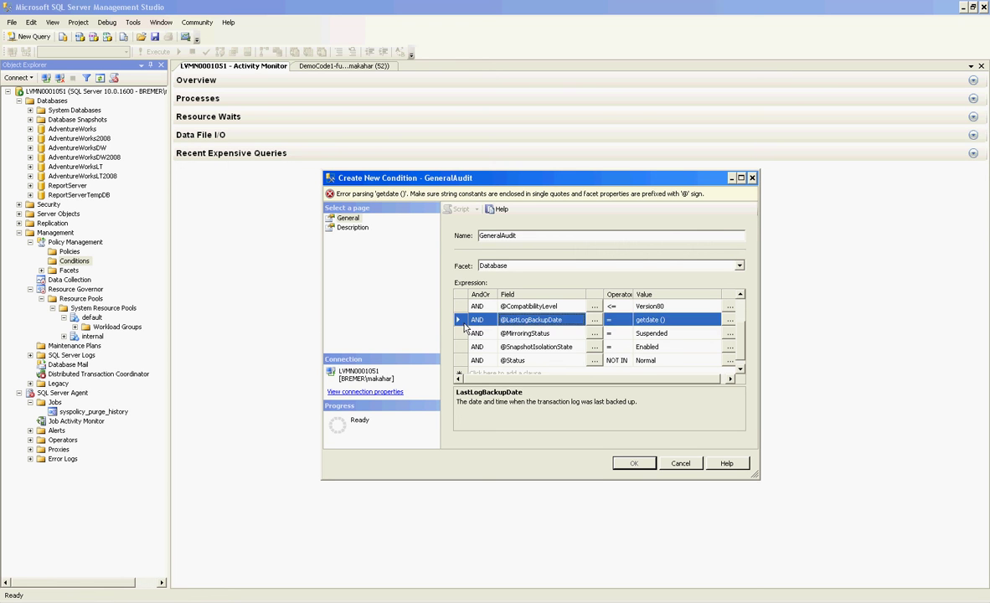
pyautogui.press('Delete')
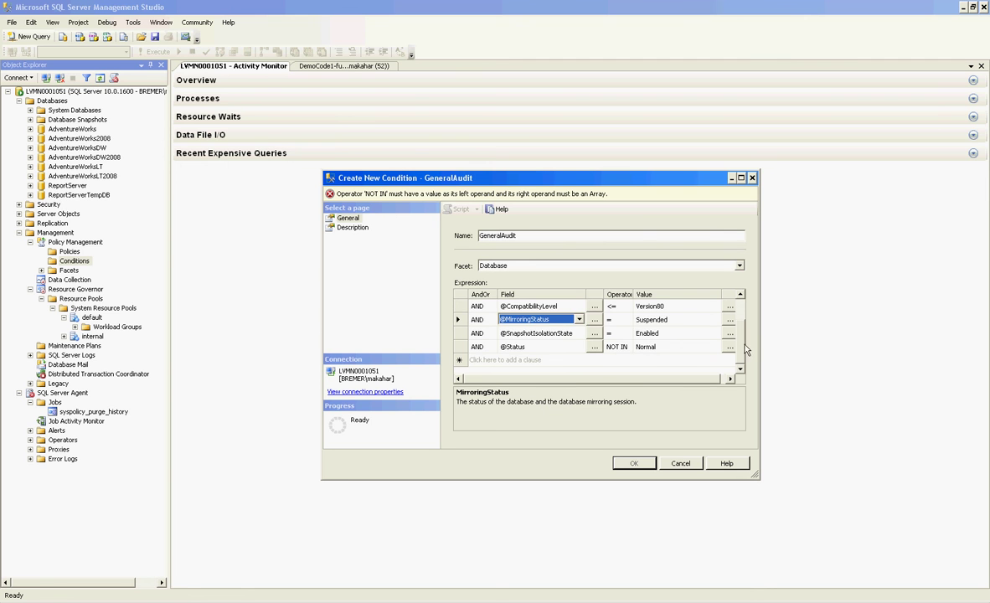
pyautogui.moveTo(745, 350); pyautogui.dragTo(742, 330)
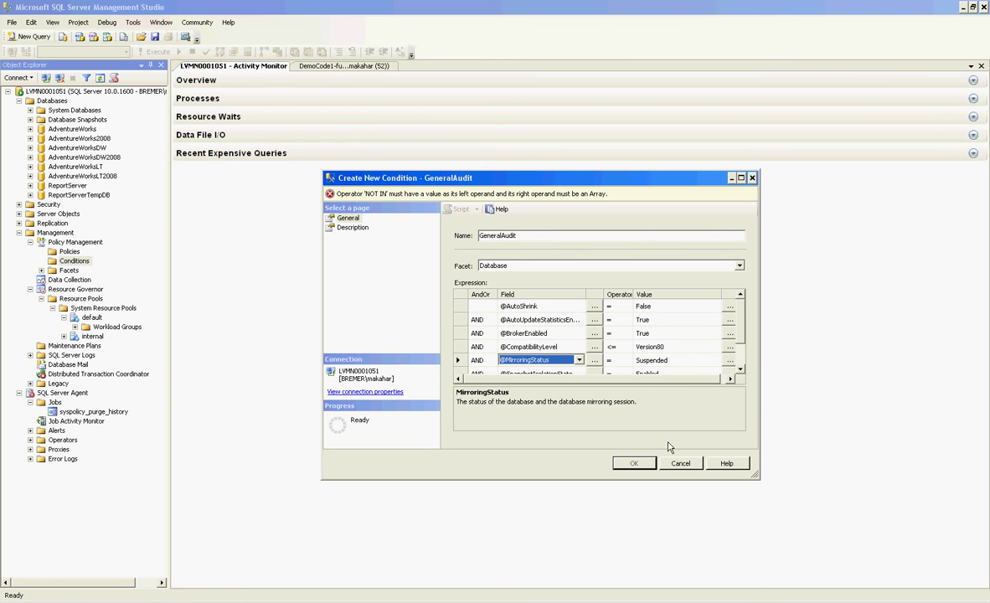
pyautogui.moveTo(743, 334); pyautogui.dragTo(740, 364)
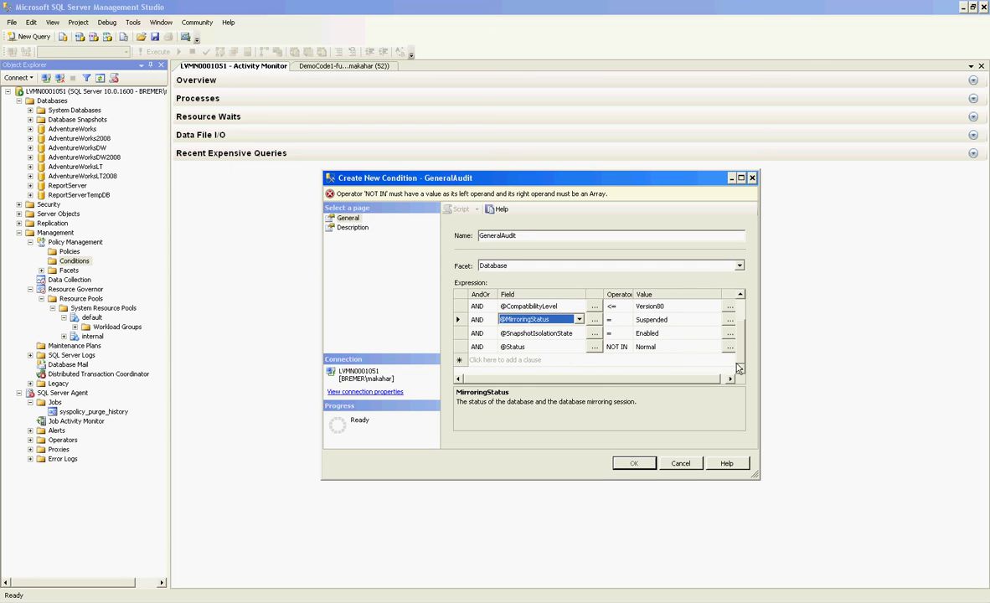
pyautogui.click(706, 349)
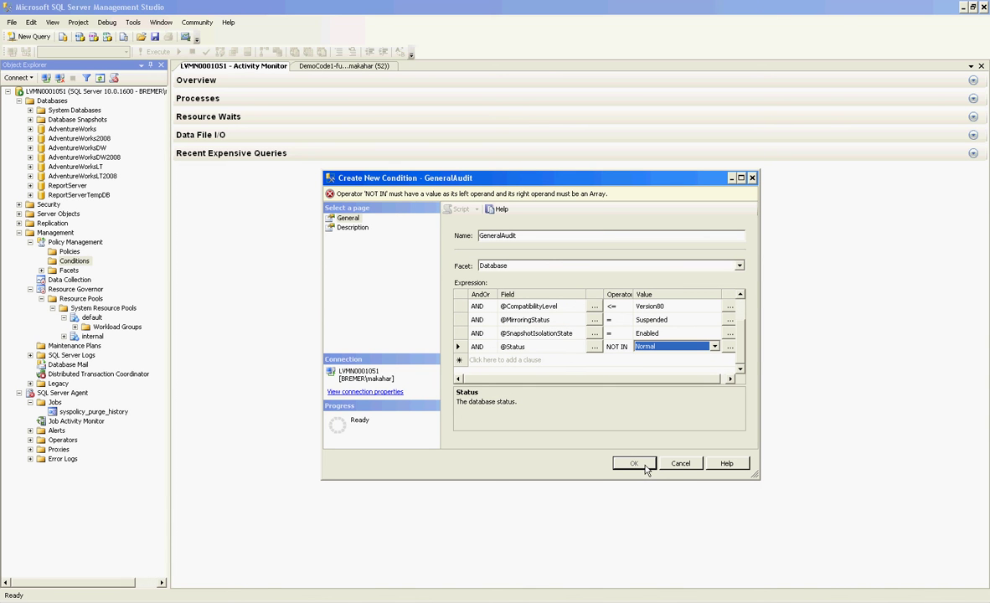
pyautogui.click(679, 361)
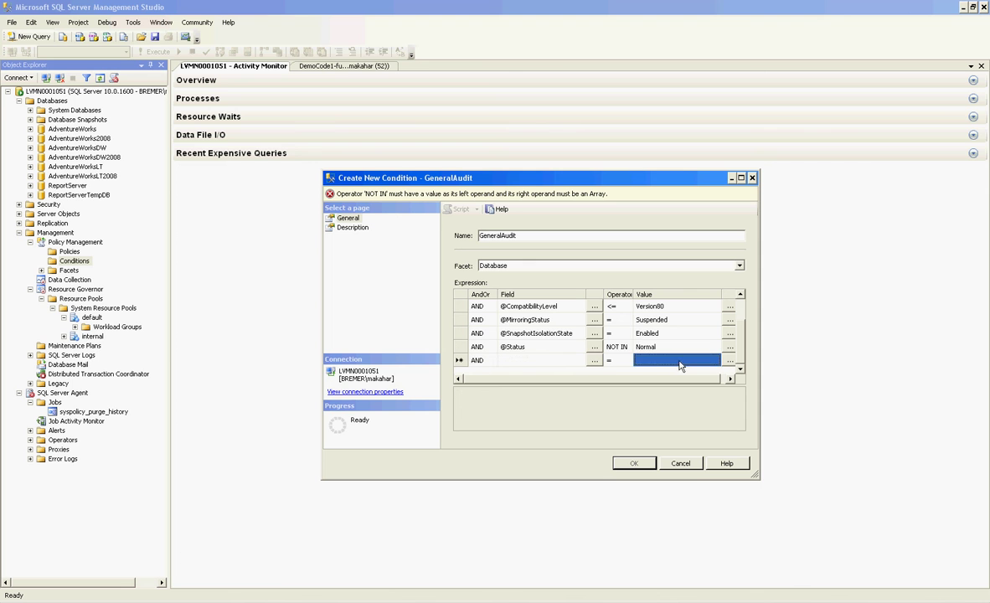
pyautogui.moveTo(741, 347)
pyautogui.mouseDown()
pyautogui.moveTo(745, 312)
pyautogui.moveTo(739, 348)
pyautogui.mouseUp()
pyautogui.click(616, 347)
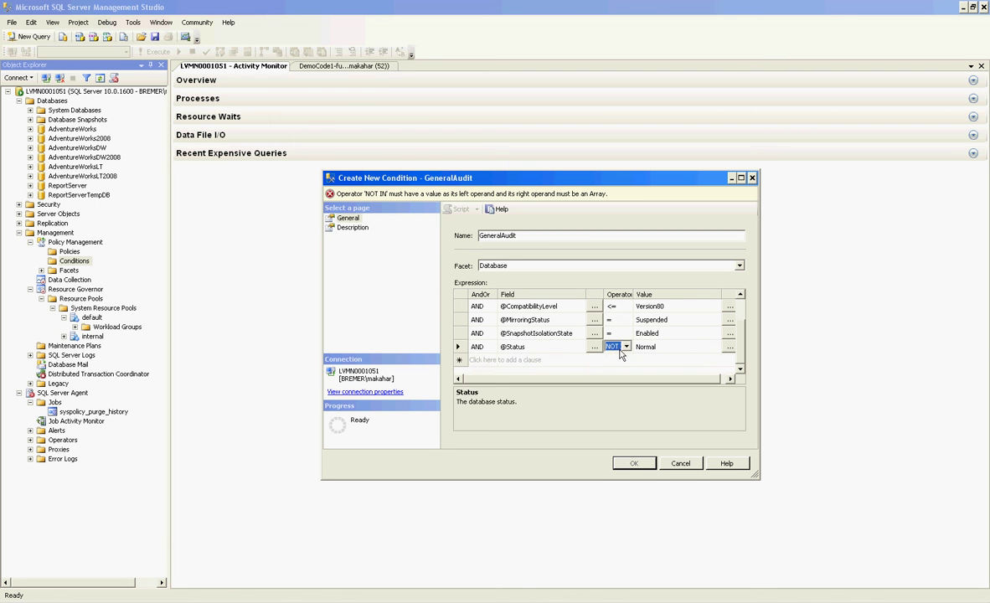
pyautogui.click(626, 347)
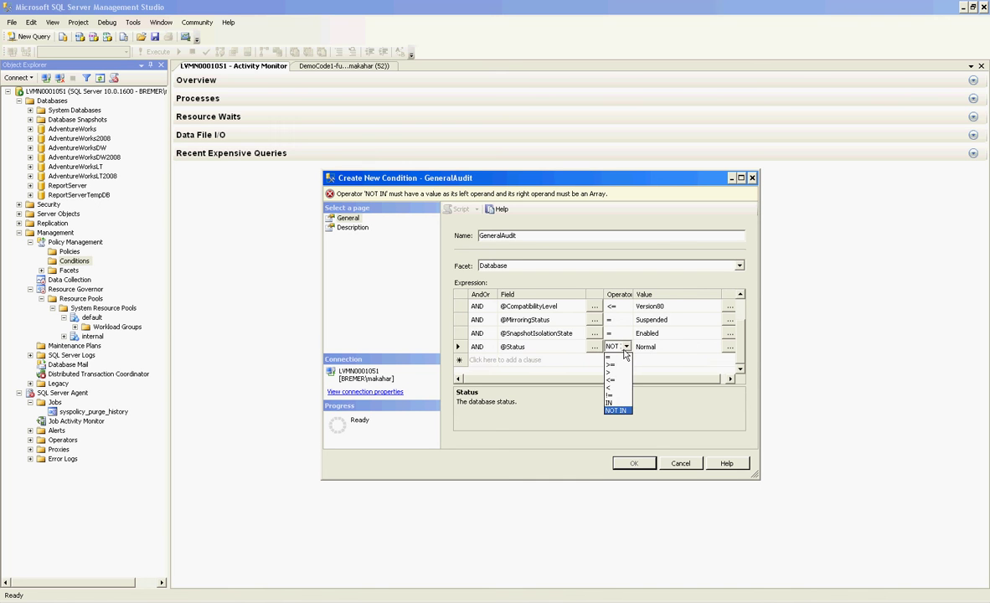
pyautogui.click(611, 395)
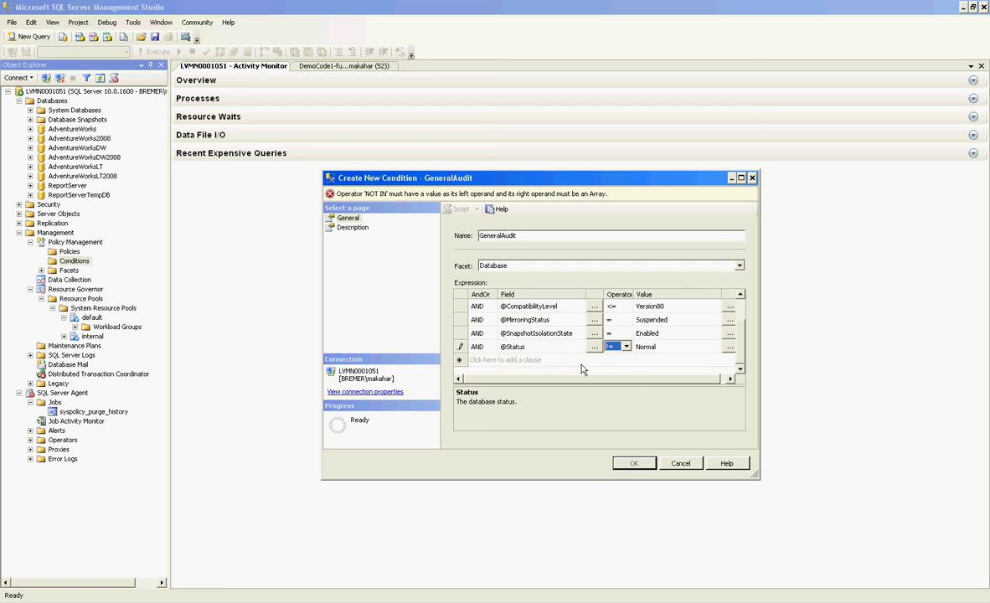
pyautogui.click(477, 348)
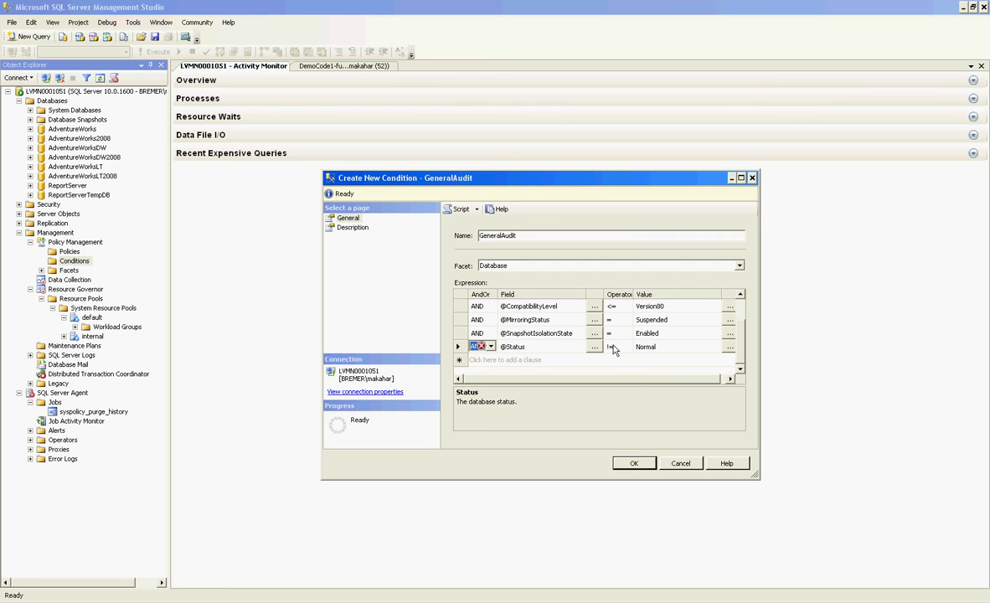
pyautogui.click(657, 347)
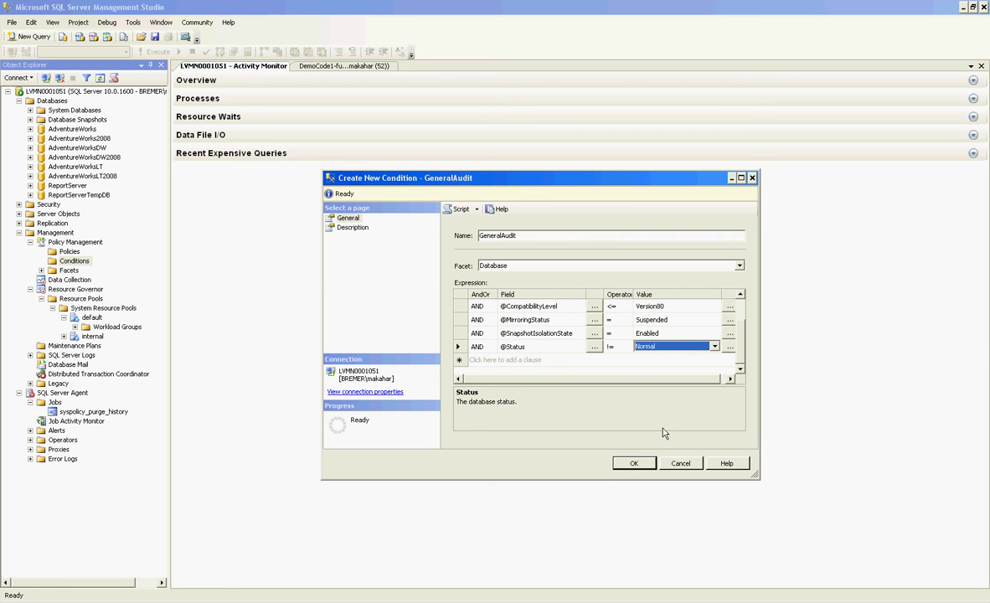
pyautogui.click(458, 347)
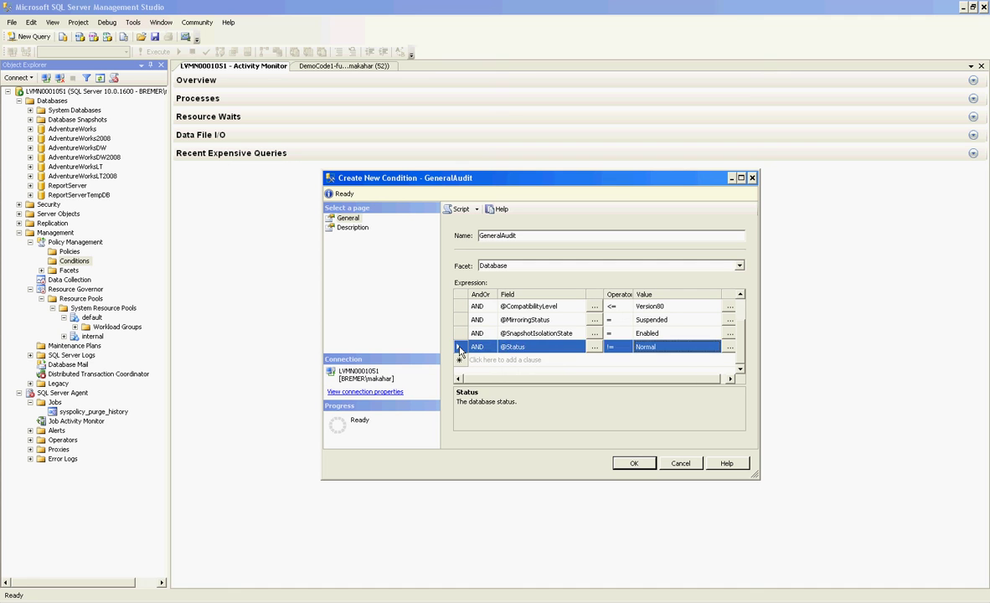
pyautogui.press('Delete')
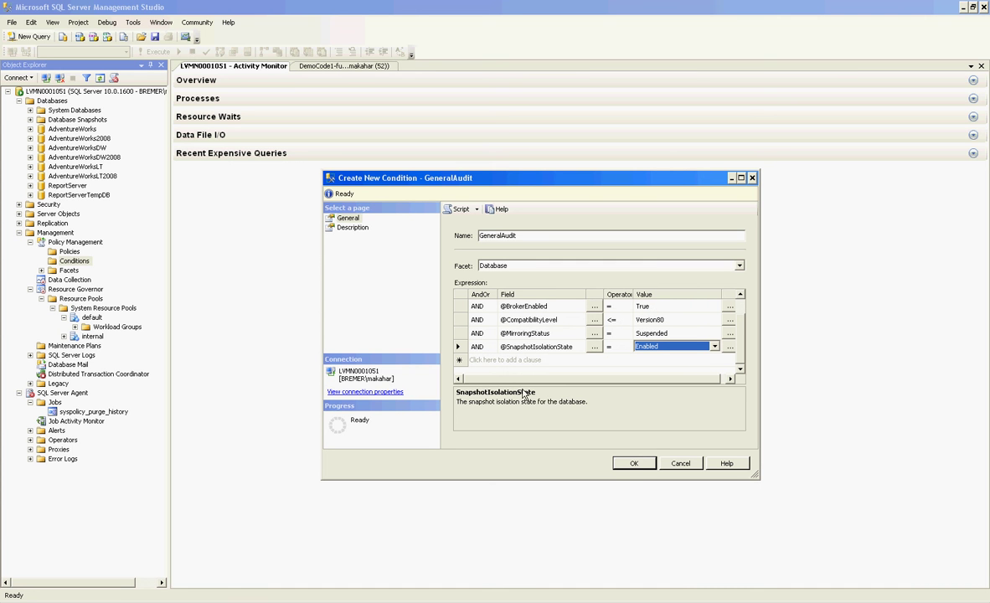
pyautogui.click(632, 463)
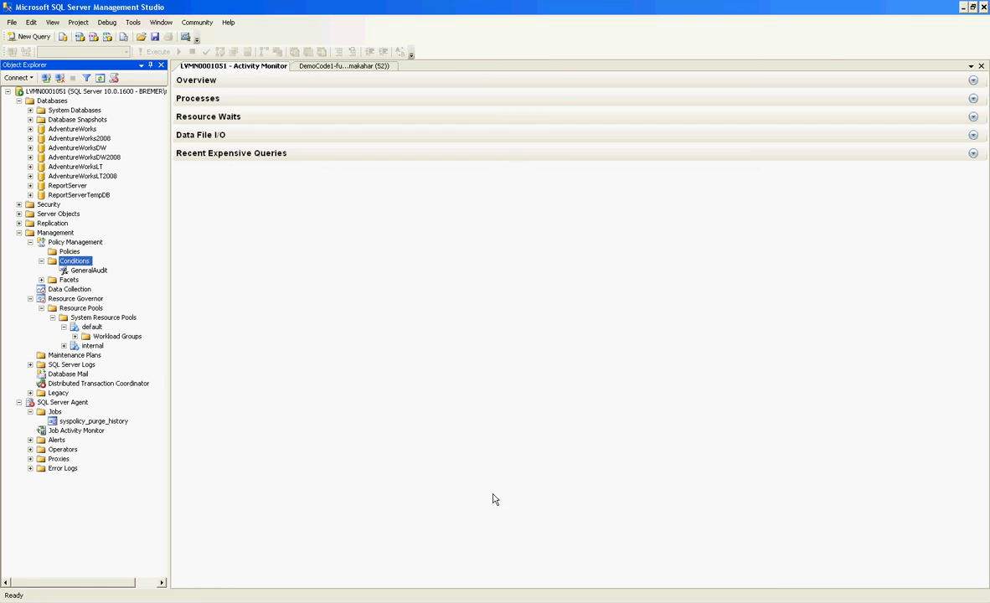
pyautogui.click(89, 270)
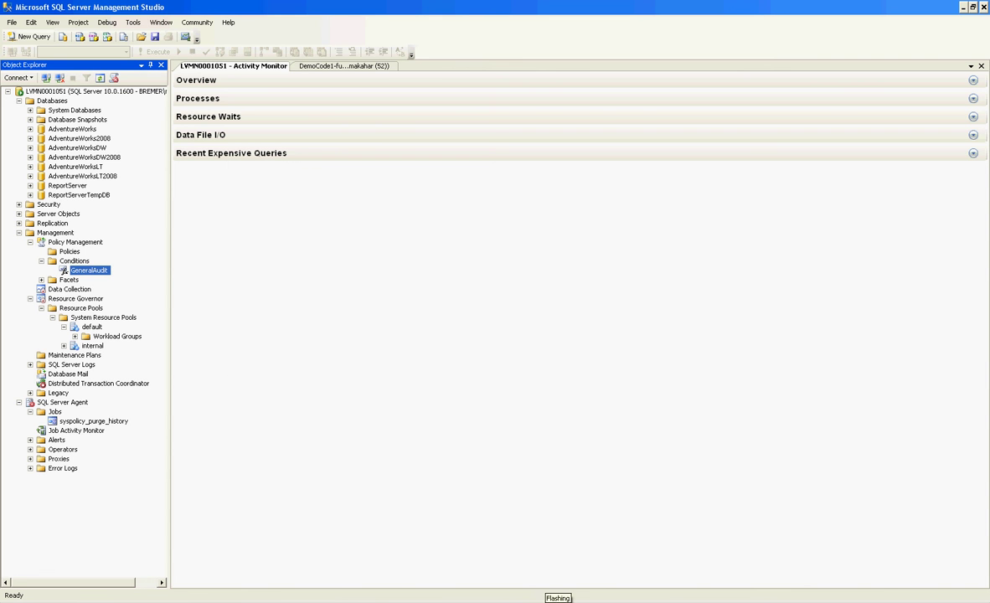
pyautogui.click(553, 601)
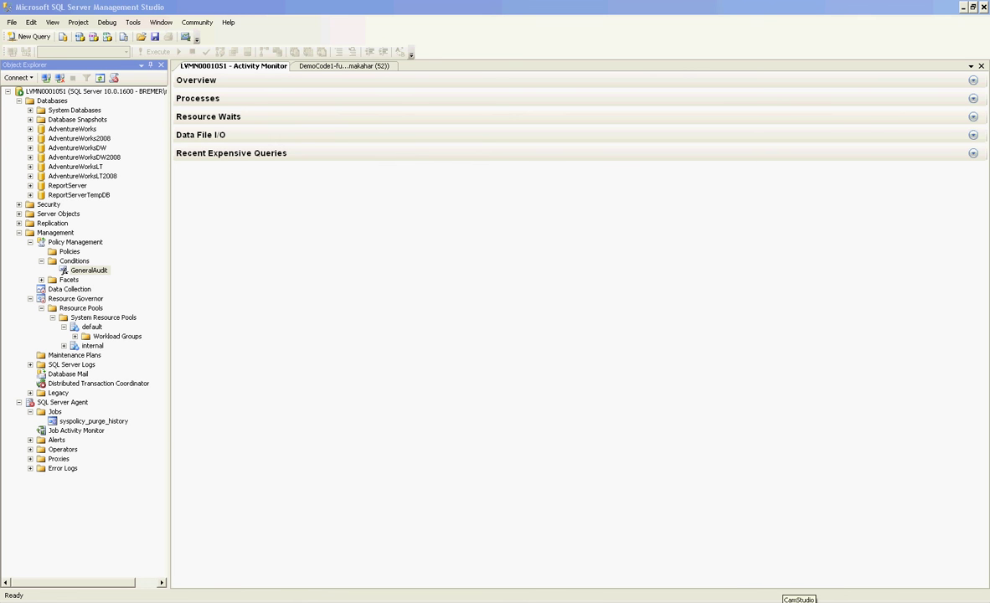
pyautogui.rightClick(799, 599)
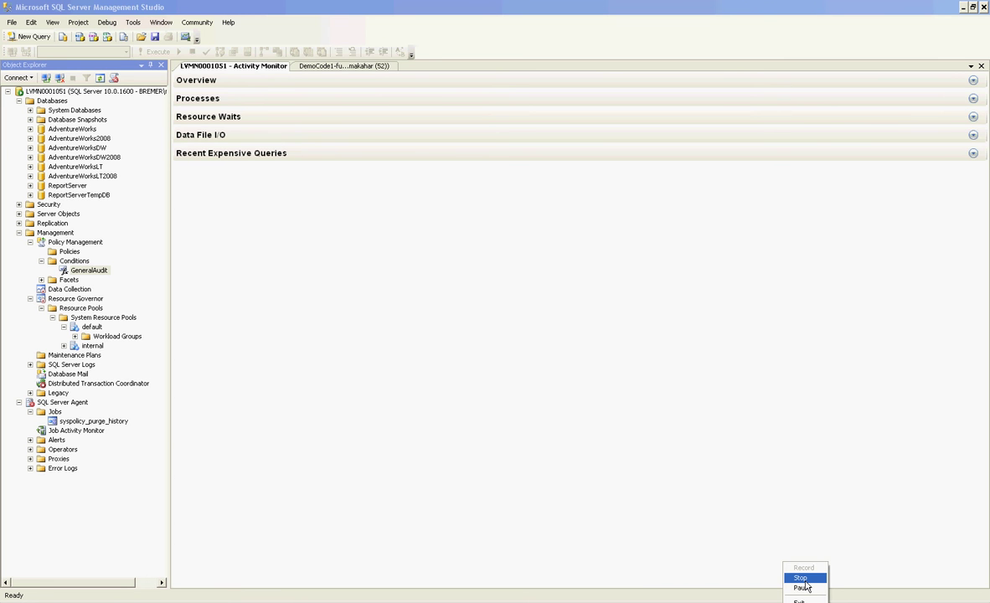